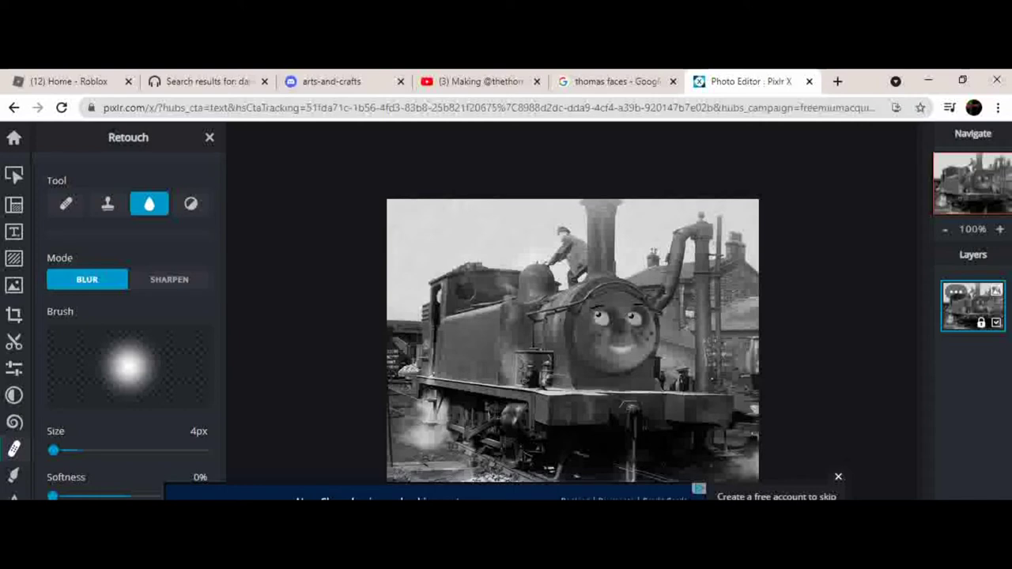
- Save the edited engine image as a JPG named damon at high quality and close the save dialog
key(ctrl+s)
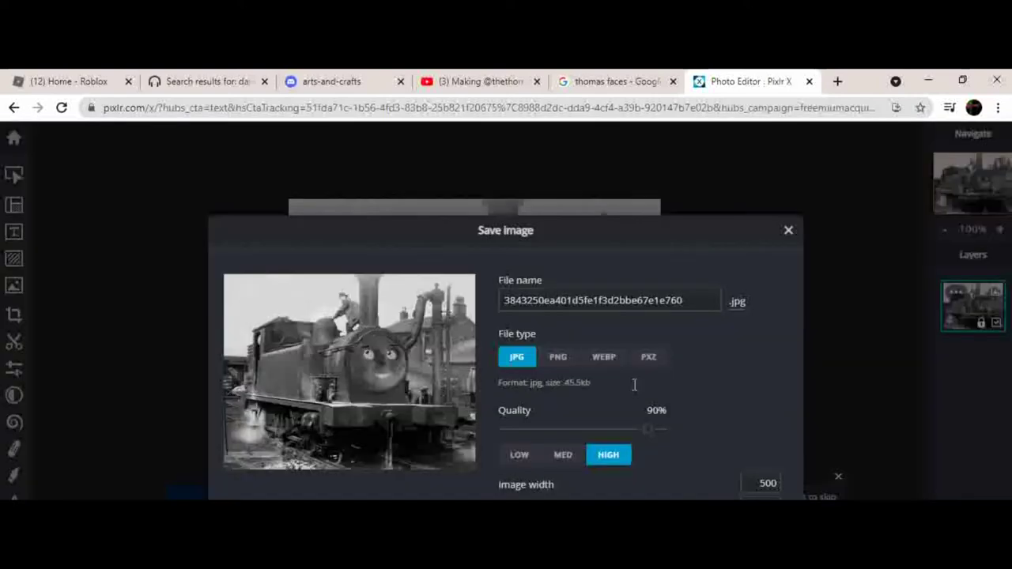
drag(692, 311, 480, 336)
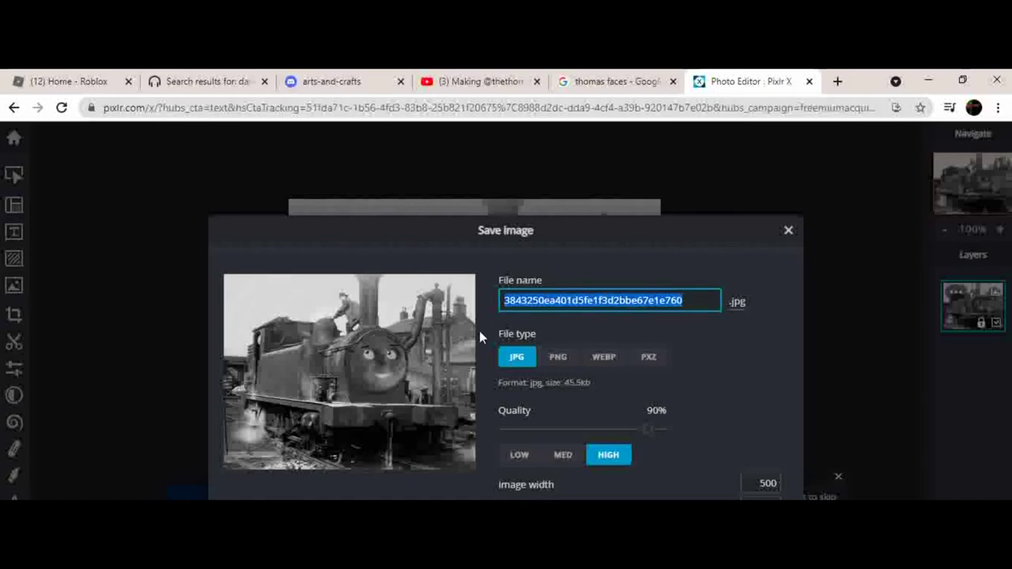
text(damon)
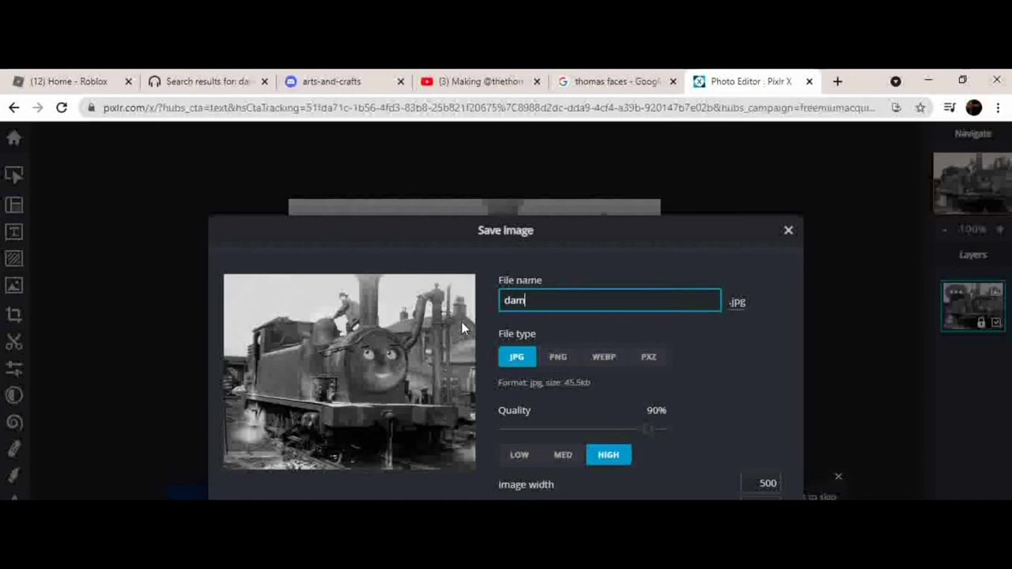
key(Return)
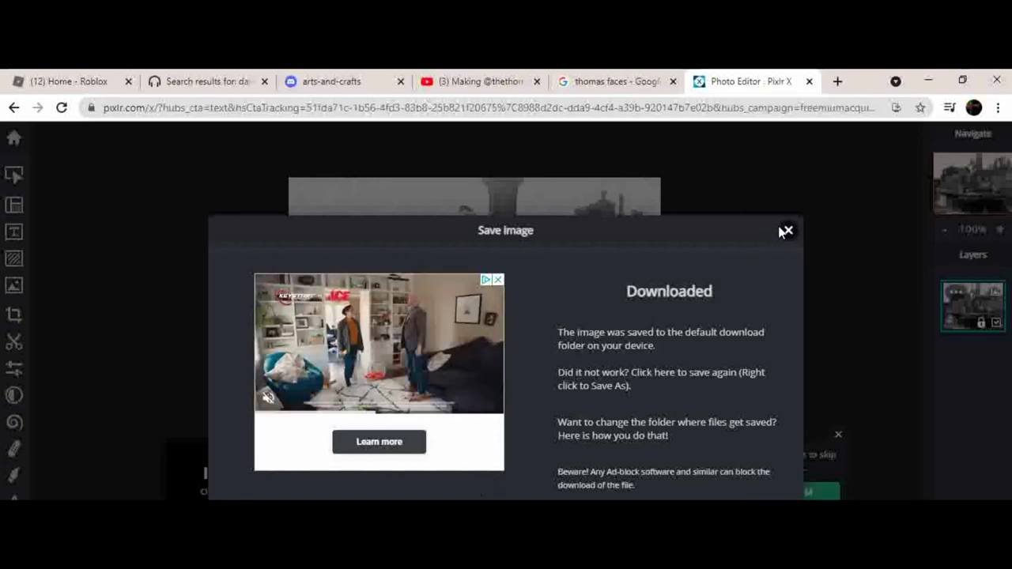
click(785, 230)
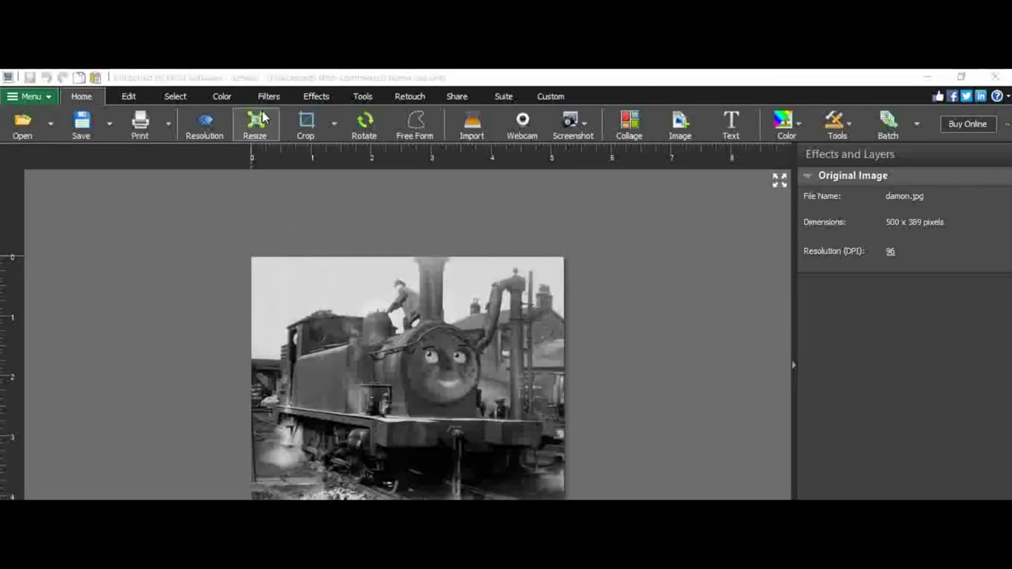
- In PhotoPad, try outlining the engine's side tank in dark blue with the Draw Tool, and undo the strokes
click(223, 99)
click(363, 97)
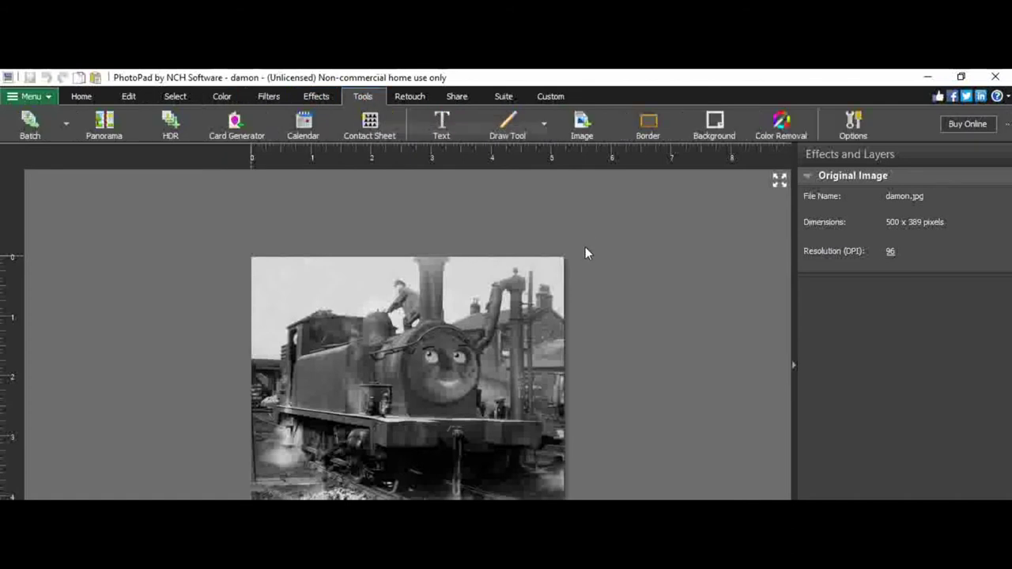
click(509, 130)
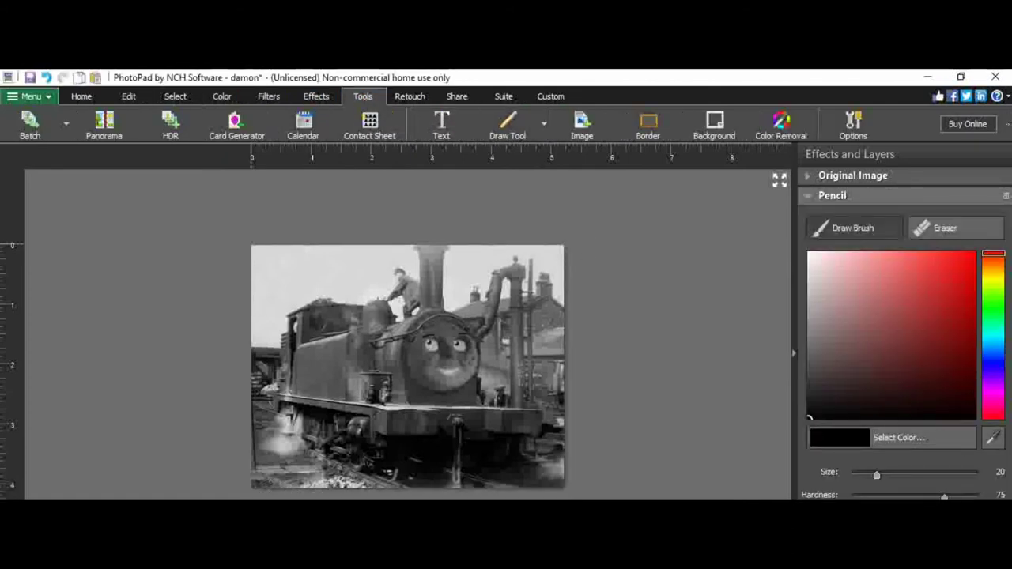
drag(994, 389, 993, 362)
click(970, 383)
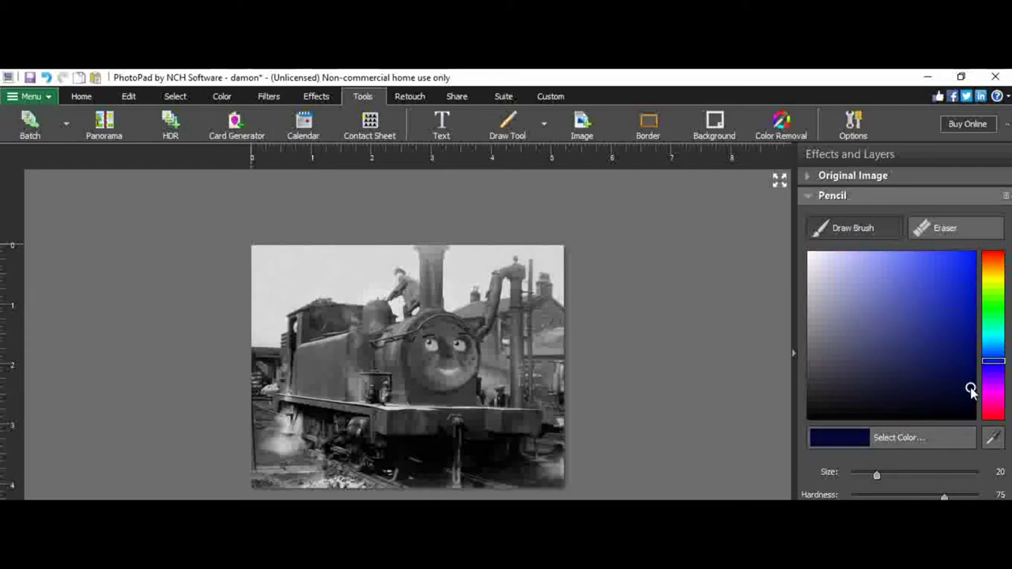
drag(345, 399, 351, 353)
scroll(345, 356, up, 1)
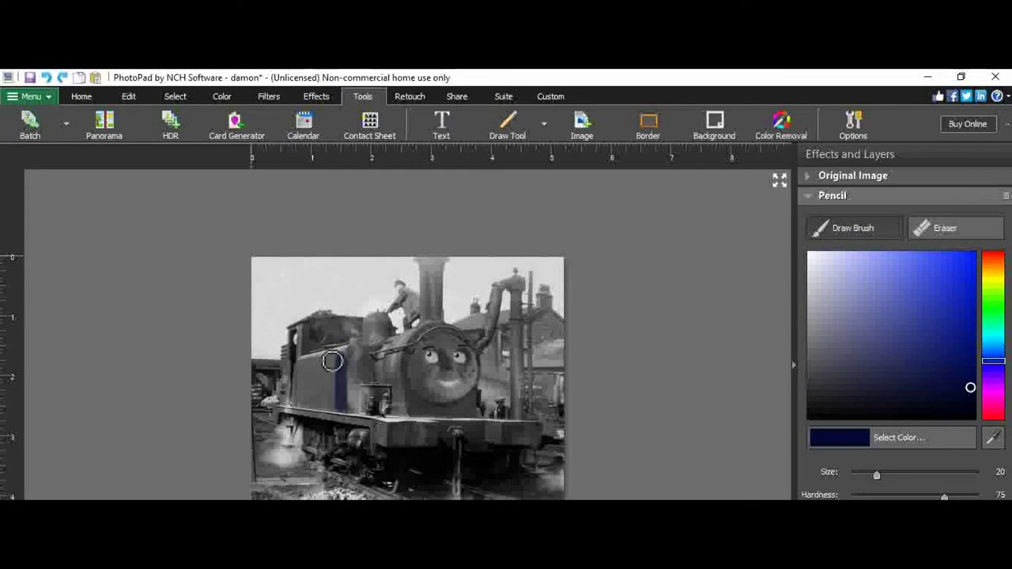
mouse_move(347, 357)
mouse_down()
mouse_move(309, 367)
mouse_move(305, 383)
mouse_move(301, 406)
mouse_move(332, 423)
mouse_up()
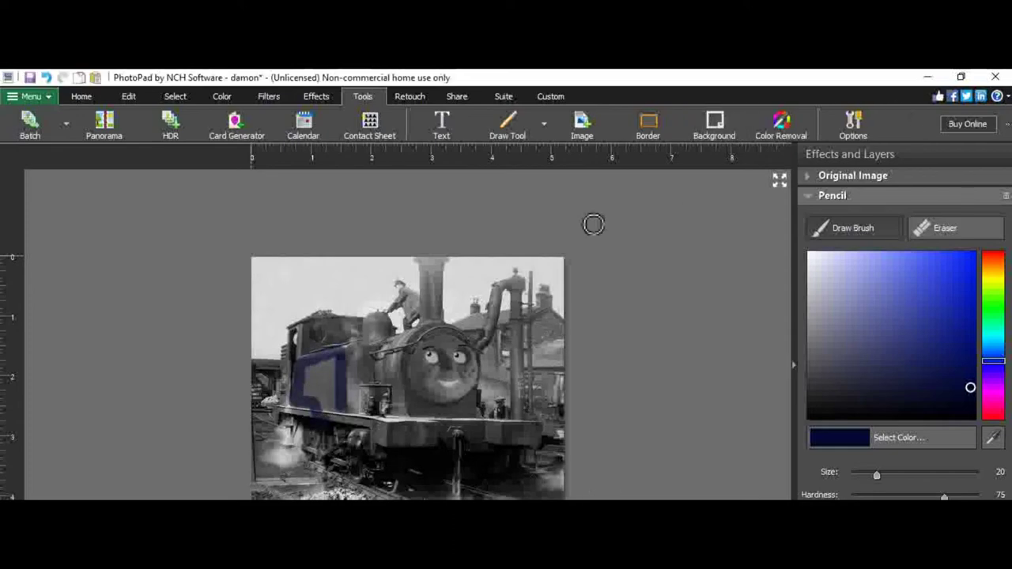
click(46, 77)
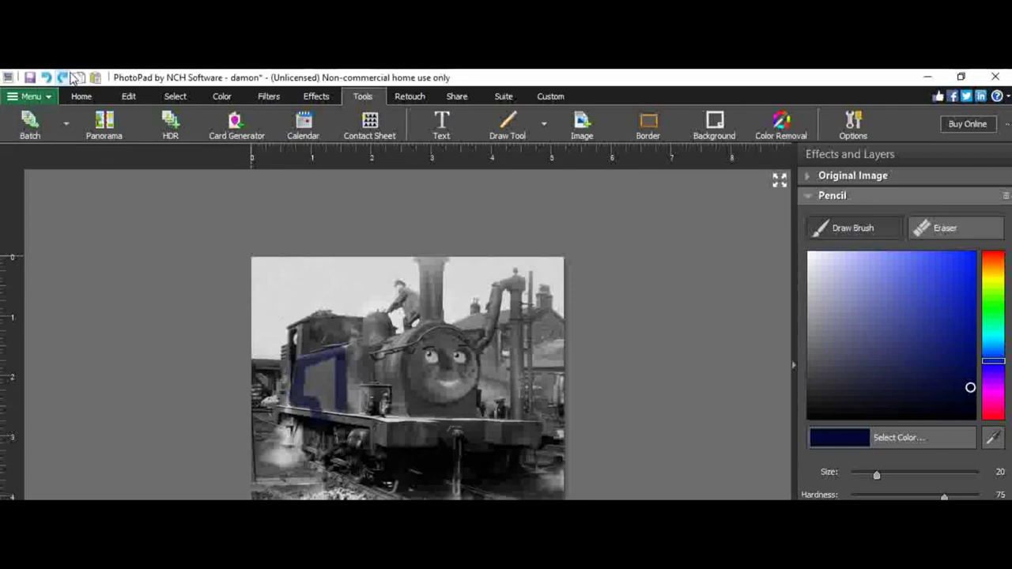
click(46, 77)
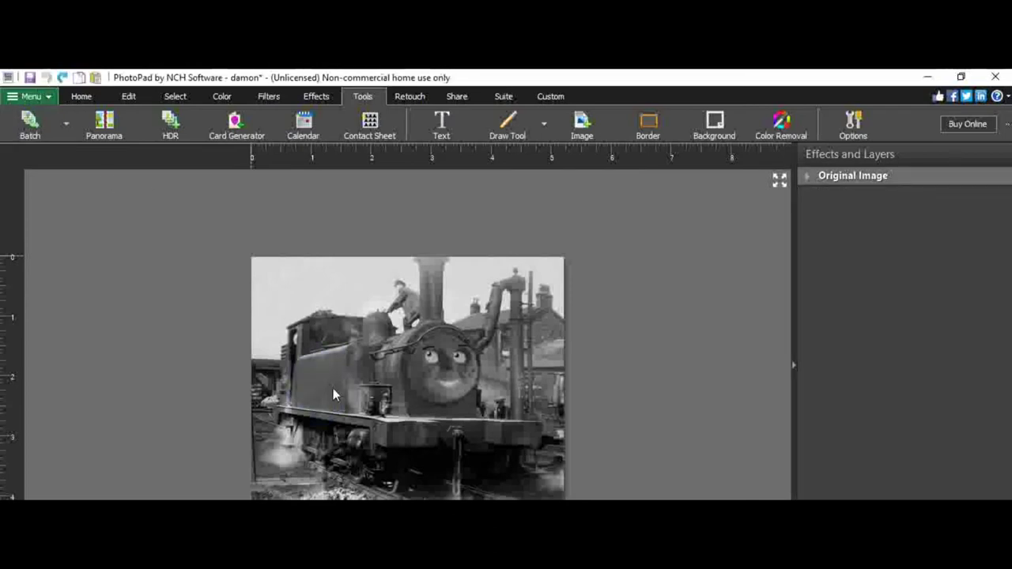
- Paint the engine's side tank and cab dark blue with the Draw Tool at brush size 20
click(494, 123)
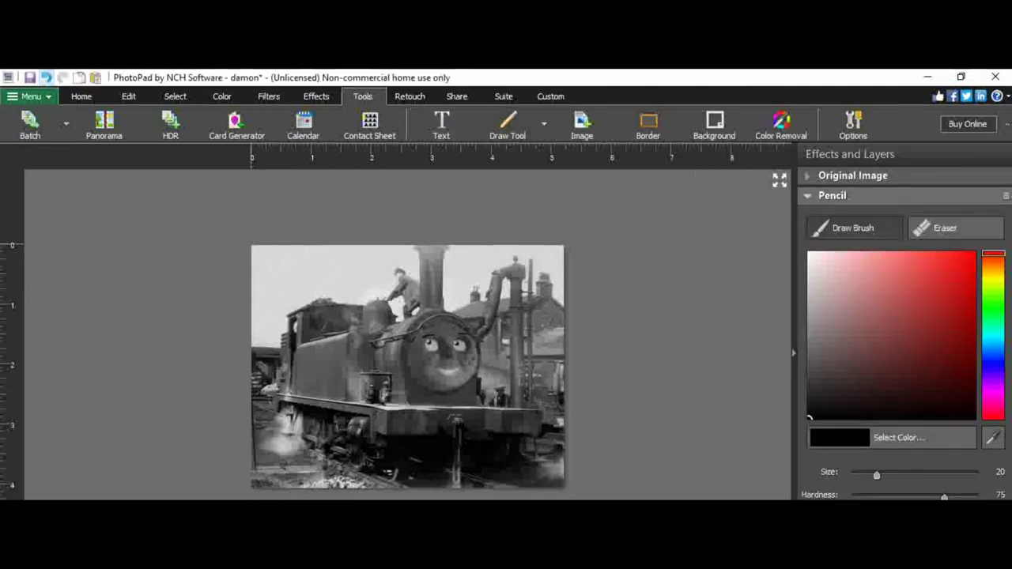
mouse_move(992, 371)
mouse_down()
mouse_move(993, 352)
mouse_move(995, 368)
mouse_up()
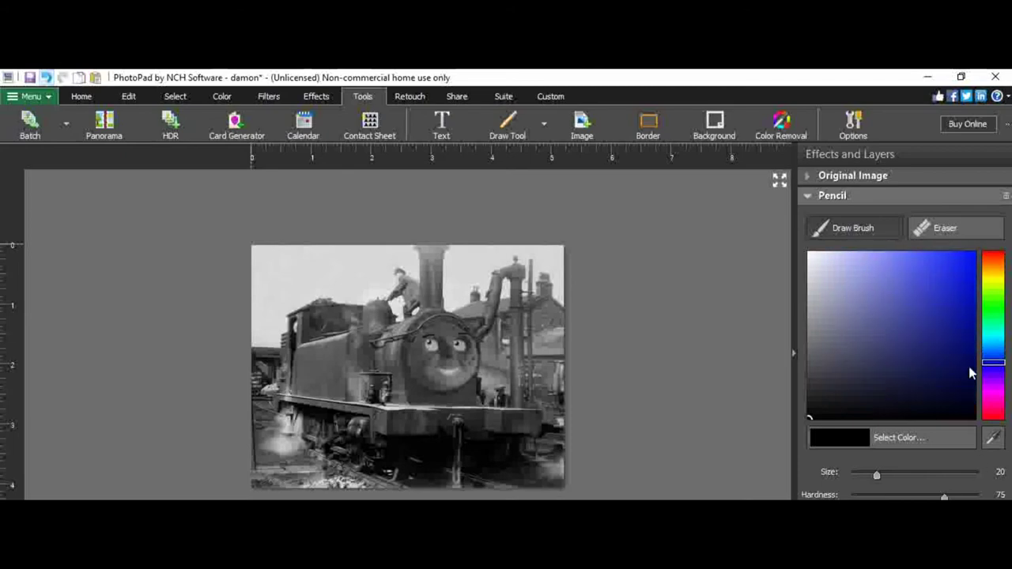
click(966, 373)
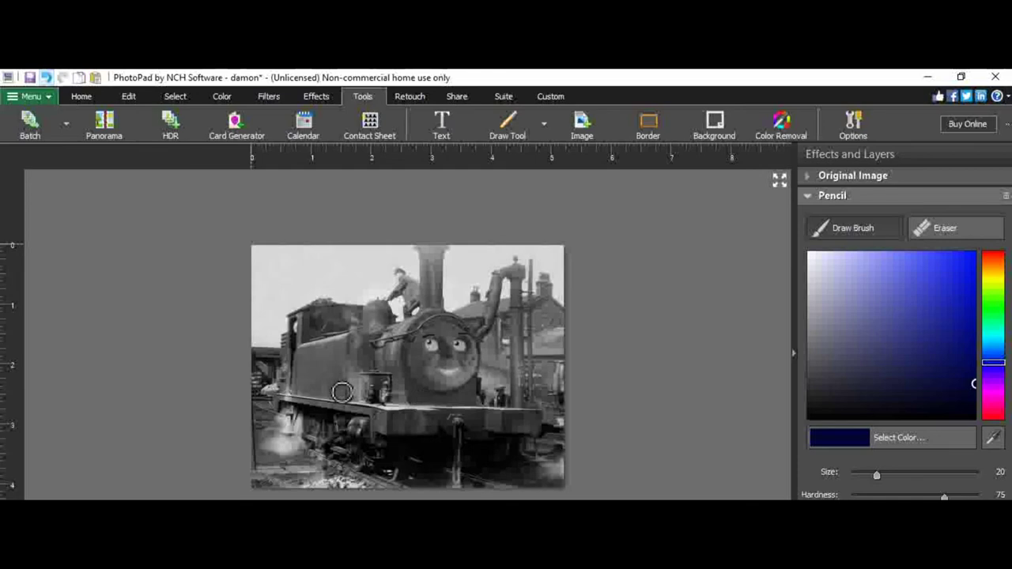
mouse_move(344, 401)
mouse_down()
mouse_move(348, 343)
mouse_move(344, 399)
mouse_move(297, 398)
mouse_move(305, 357)
mouse_move(330, 347)
mouse_move(339, 347)
mouse_move(336, 386)
mouse_move(315, 387)
mouse_move(308, 362)
mouse_move(313, 390)
mouse_move(335, 356)
mouse_move(321, 357)
mouse_move(331, 366)
mouse_move(343, 339)
mouse_move(353, 343)
mouse_move(346, 379)
mouse_up()
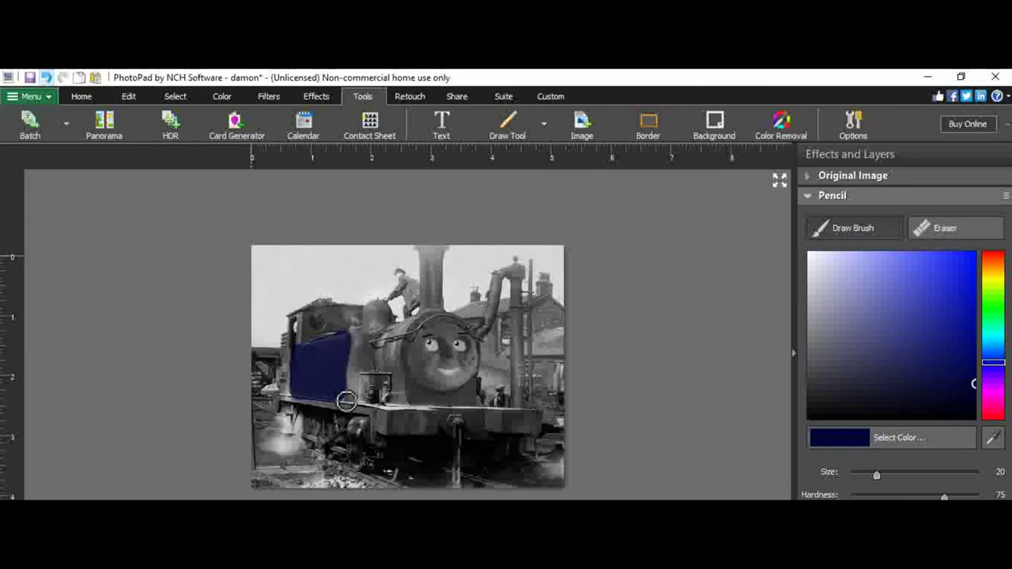
scroll(345, 400, up, 1)
mouse_move(292, 406)
mouse_down()
mouse_move(293, 367)
mouse_move(343, 409)
mouse_up()
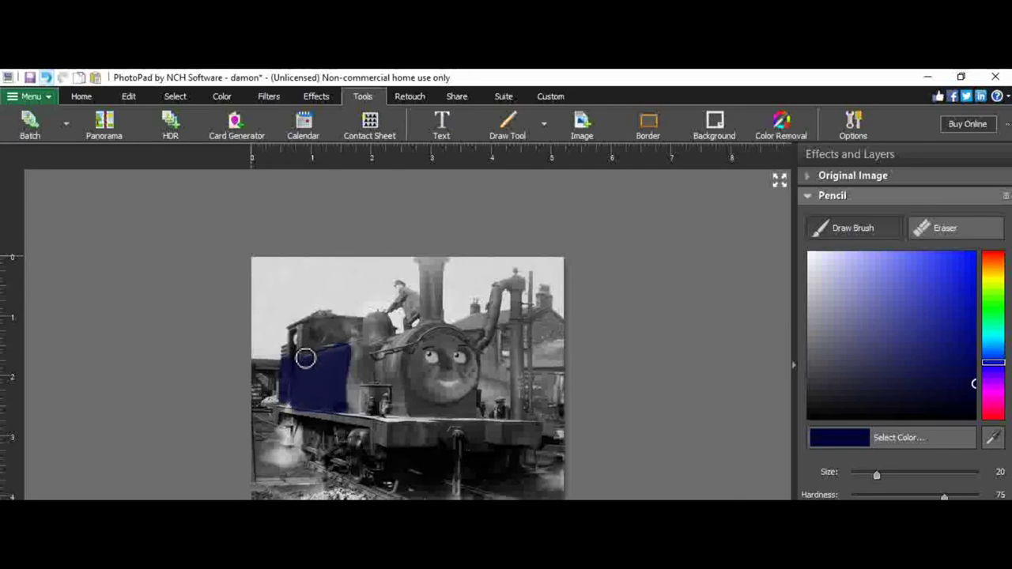
mouse_move(308, 361)
mouse_down()
mouse_move(305, 335)
mouse_move(363, 324)
mouse_move(339, 324)
mouse_move(316, 359)
mouse_move(363, 339)
mouse_move(285, 341)
mouse_move(288, 363)
mouse_move(299, 338)
mouse_move(294, 360)
mouse_up()
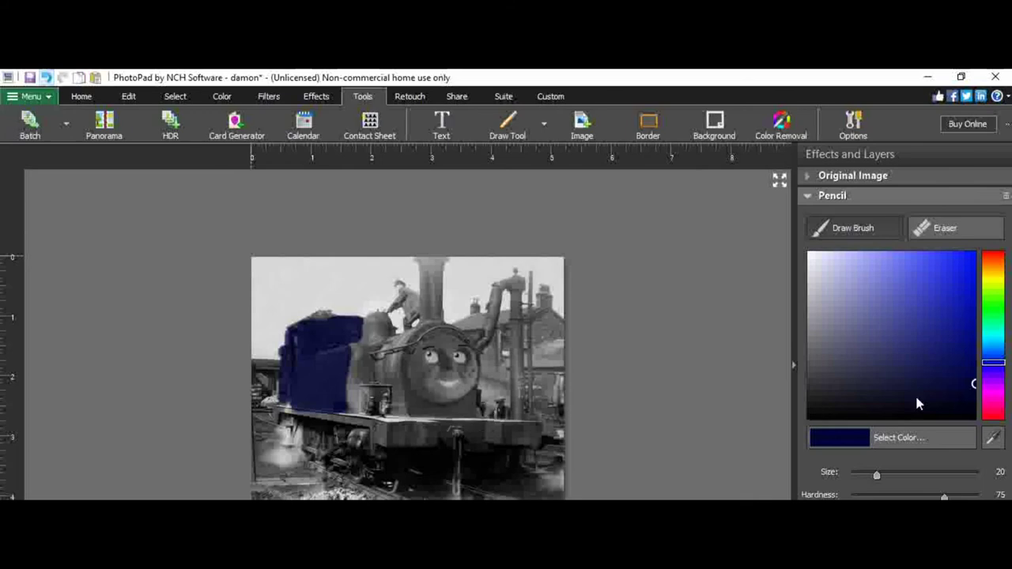
- Paint the engine's dome dark yellow and the section between the side tank and the boiler black
drag(987, 340, 997, 288)
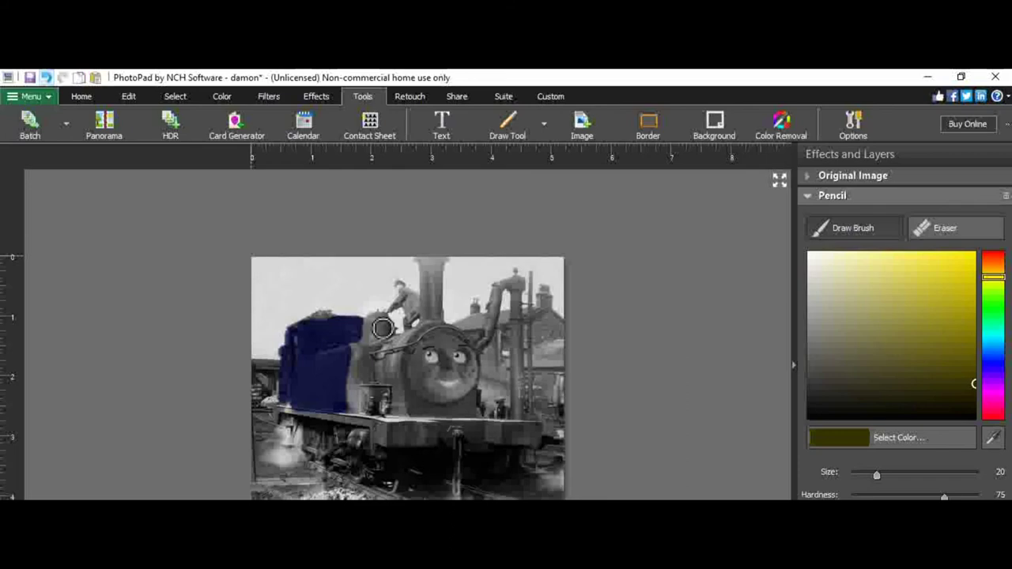
mouse_move(371, 345)
mouse_down()
mouse_move(380, 320)
mouse_move(390, 331)
mouse_move(375, 343)
mouse_move(383, 335)
mouse_up()
click(910, 385)
click(809, 418)
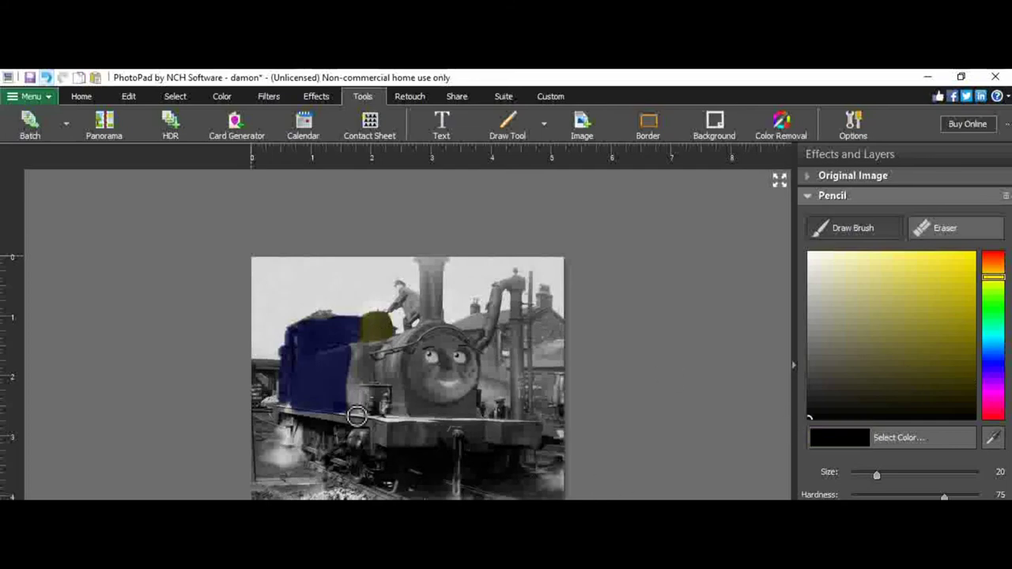
mouse_move(360, 371)
mouse_down()
mouse_move(361, 358)
mouse_move(357, 419)
mouse_move(380, 356)
mouse_move(360, 356)
mouse_move(366, 385)
mouse_up()
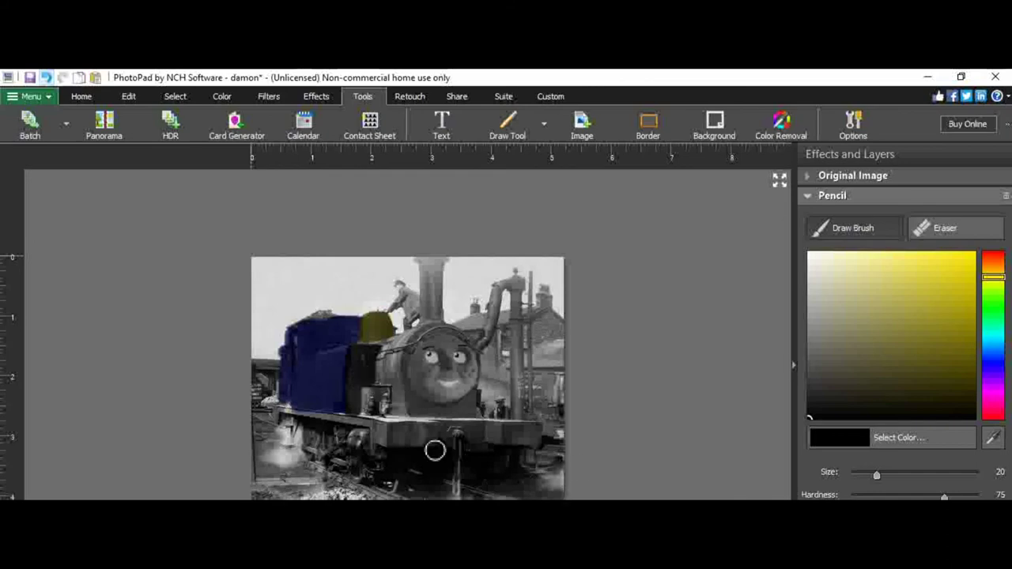
- Paint the engine's running board edge dark red with the brush size set to 12
drag(994, 335, 994, 254)
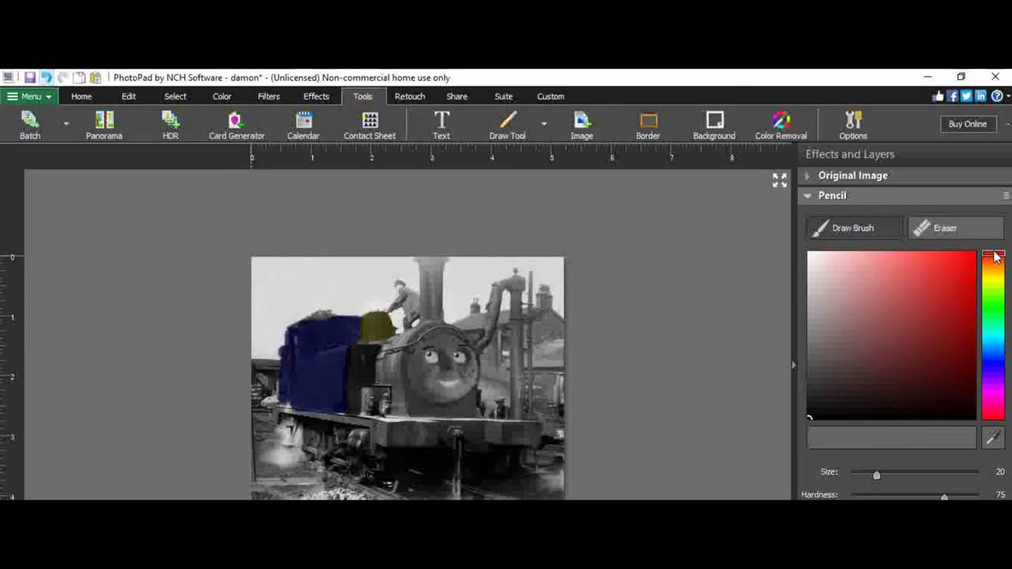
drag(944, 316, 965, 330)
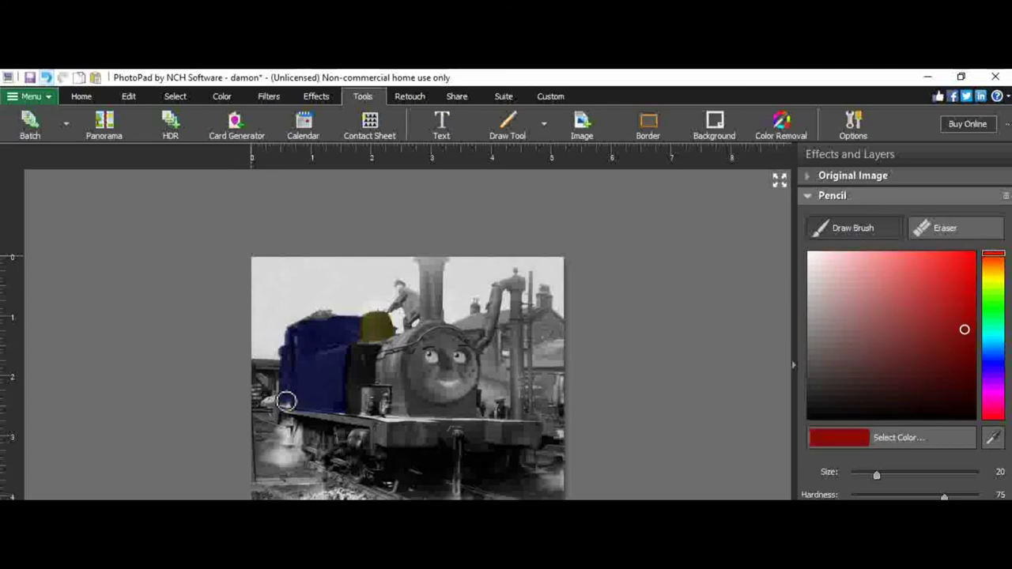
drag(876, 475, 867, 474)
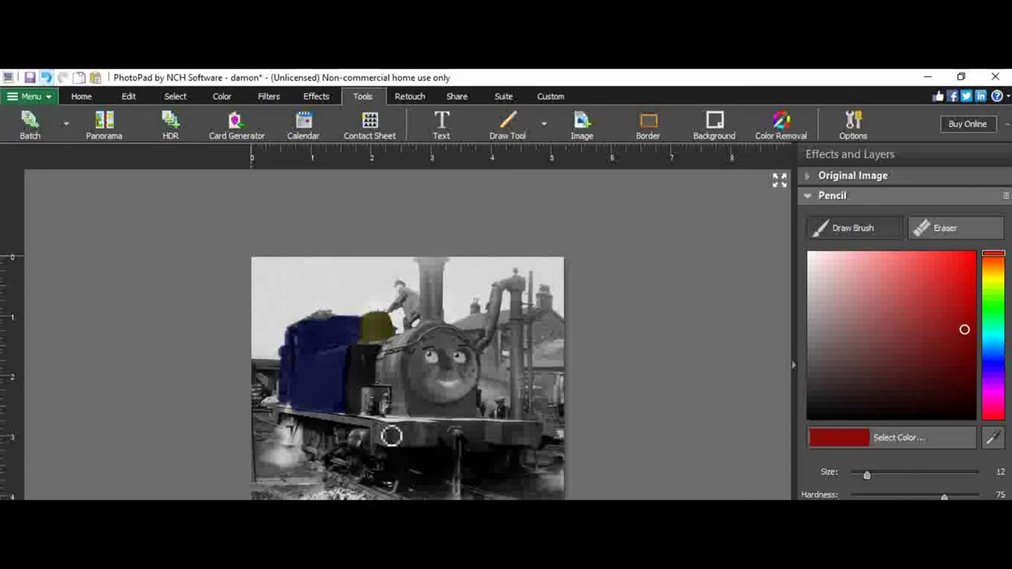
mouse_move(380, 453)
mouse_down()
mouse_move(377, 432)
mouse_move(277, 418)
mouse_up()
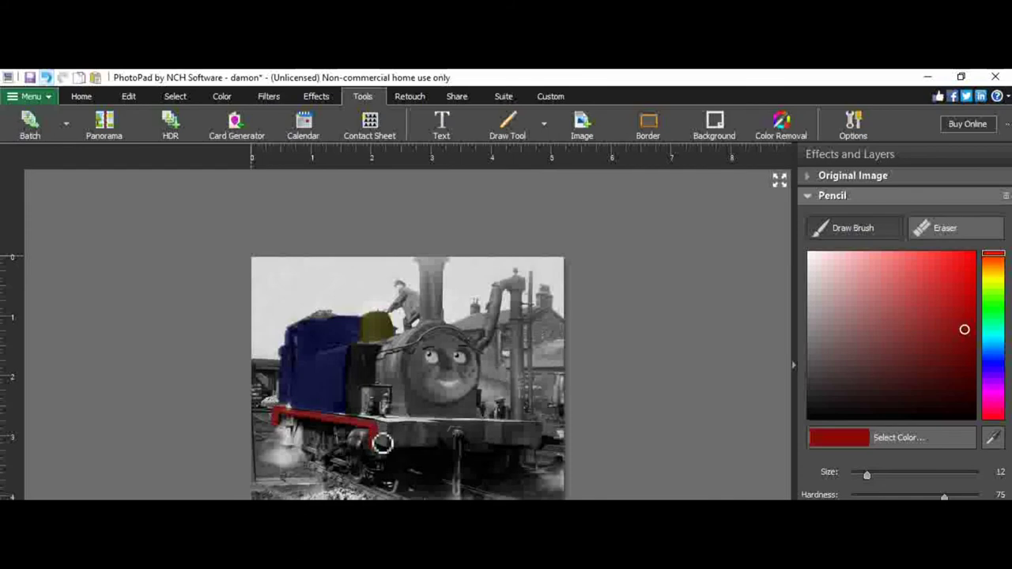
- Paint the centre section of the front buffer beam dark red, undoing the uneven first strokes
mouse_move(451, 437)
mouse_down()
mouse_move(448, 429)
mouse_move(491, 432)
mouse_move(486, 450)
mouse_move(485, 437)
mouse_move(458, 434)
mouse_move(435, 454)
mouse_move(397, 459)
mouse_up()
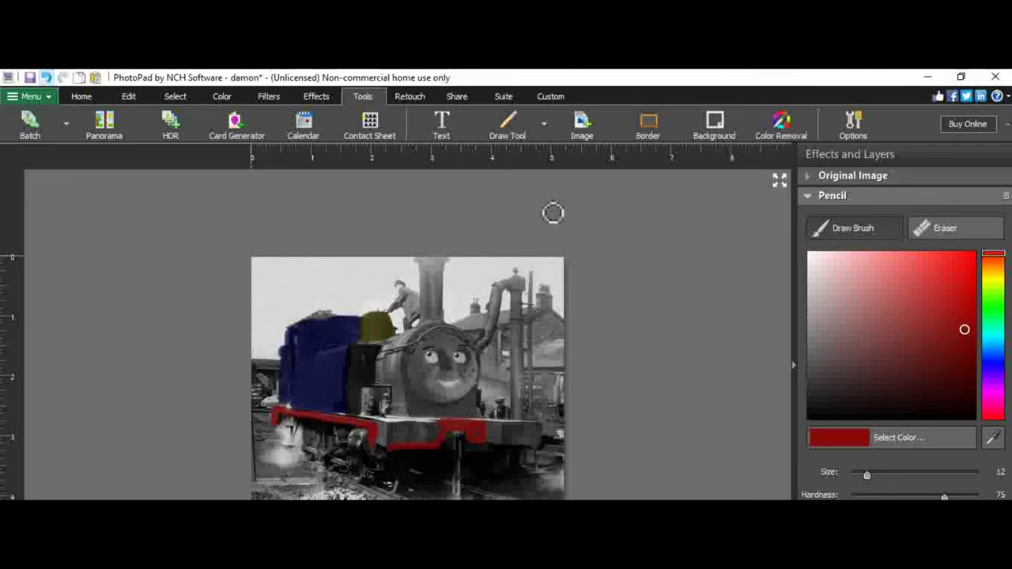
click(46, 76)
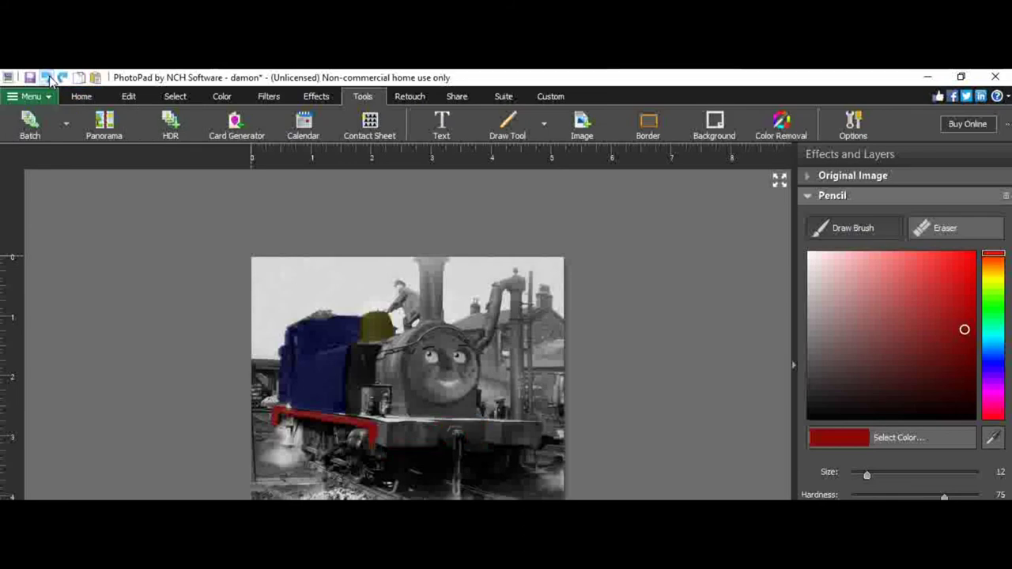
mouse_move(446, 429)
mouse_down()
mouse_move(495, 427)
mouse_move(494, 453)
mouse_up()
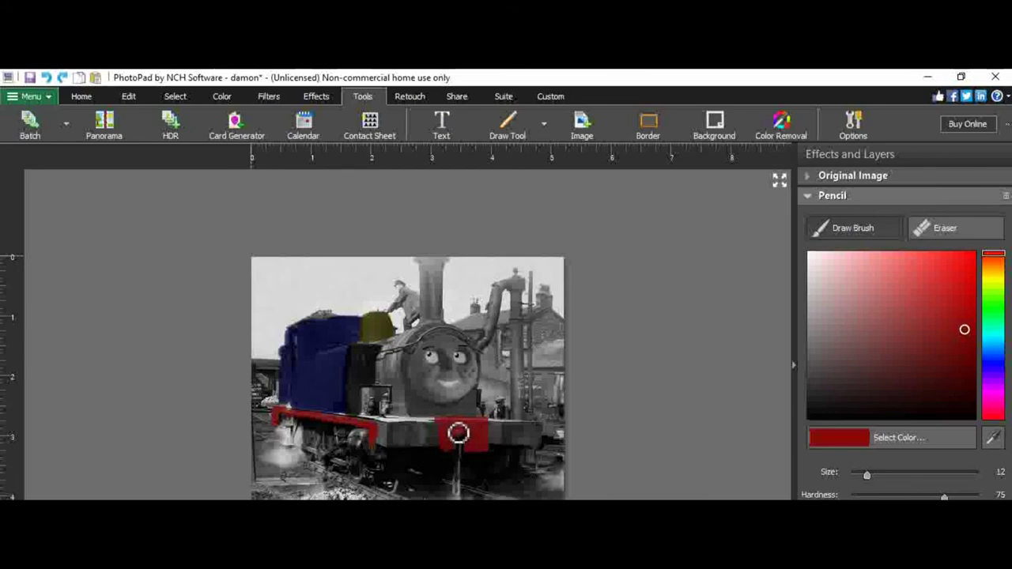
drag(473, 434, 482, 440)
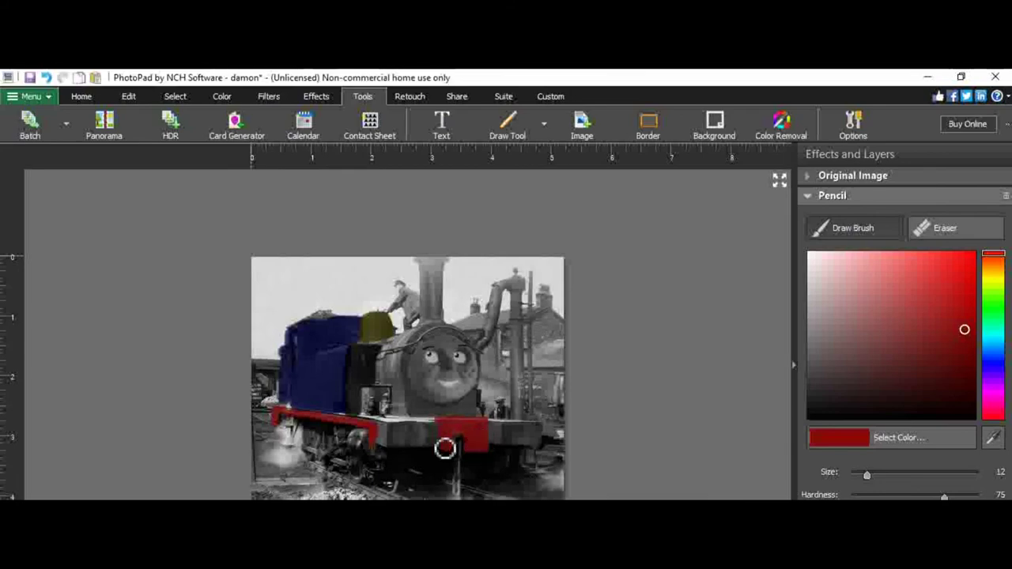
- Paint the buffer beam on both sides of the red centre section dark brown, redoing the stray strokes
drag(988, 384, 994, 279)
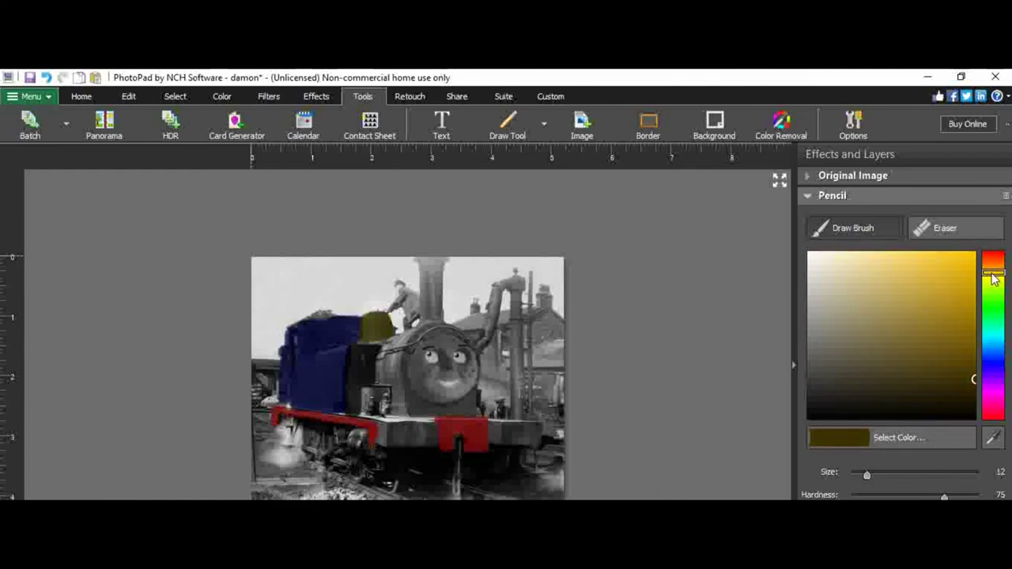
drag(948, 392, 930, 395)
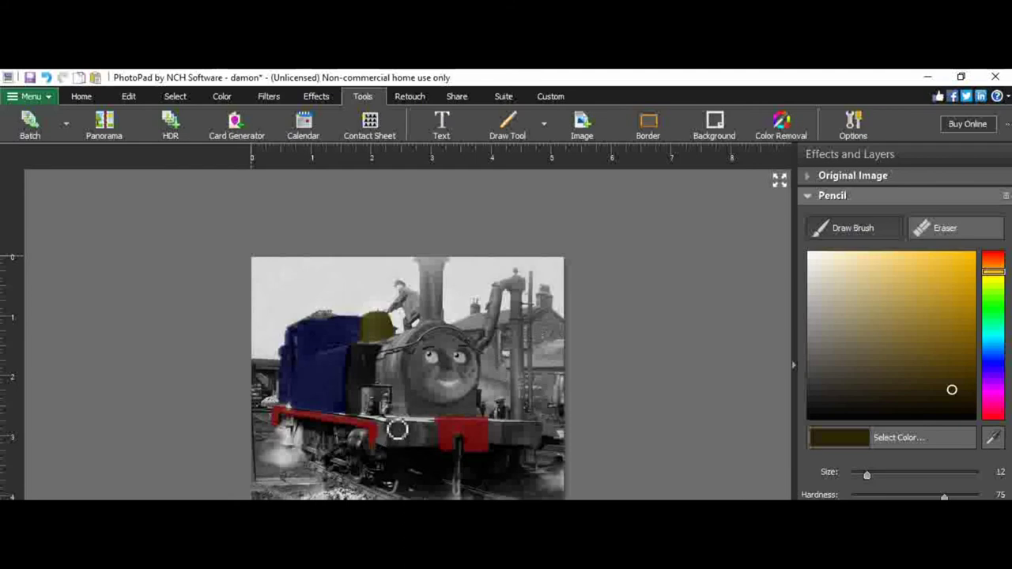
mouse_move(396, 452)
mouse_down()
mouse_move(427, 434)
mouse_move(389, 431)
mouse_move(384, 450)
mouse_move(396, 457)
mouse_move(442, 454)
mouse_move(442, 445)
mouse_move(398, 442)
mouse_move(436, 440)
mouse_move(391, 446)
mouse_up()
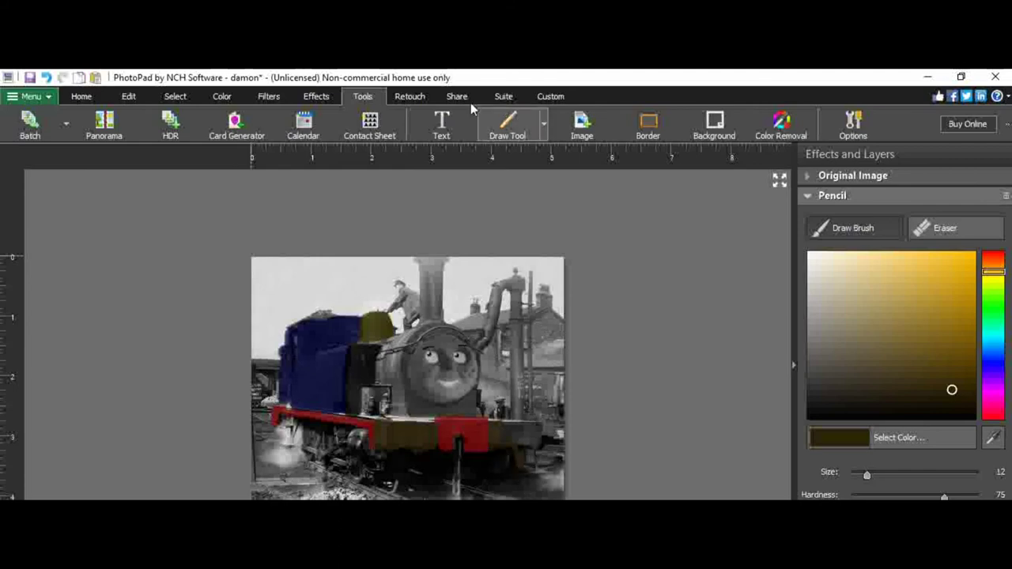
click(44, 76)
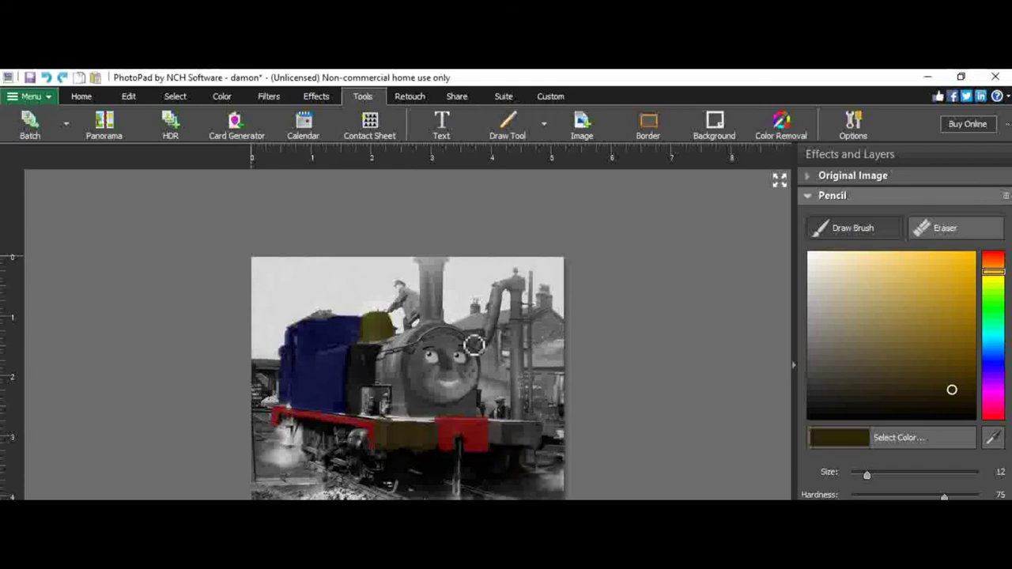
mouse_move(550, 452)
mouse_down()
mouse_move(551, 436)
mouse_move(503, 431)
mouse_move(499, 450)
mouse_move(547, 456)
mouse_move(538, 439)
mouse_move(501, 440)
mouse_move(513, 441)
mouse_up()
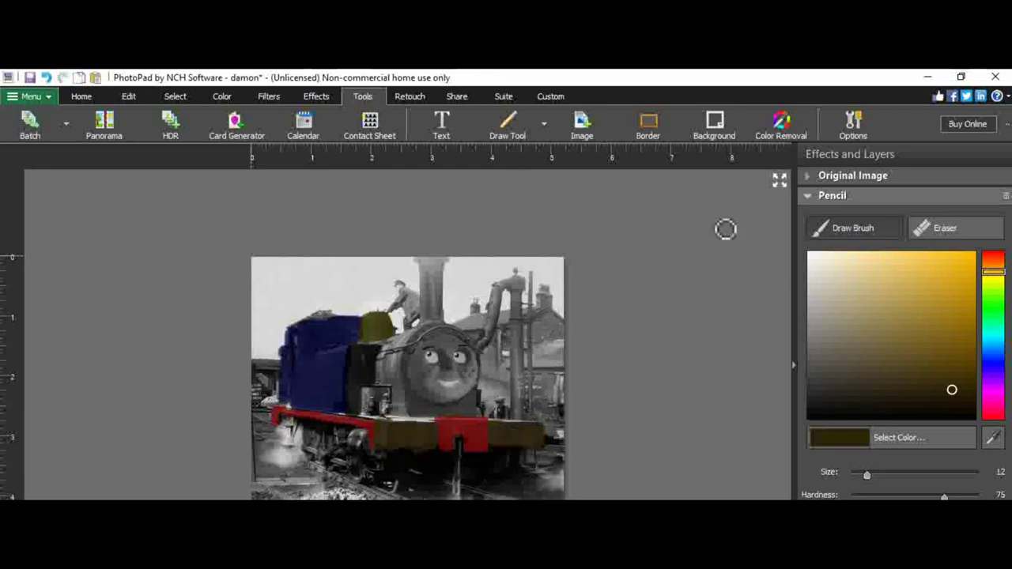
- Try painting the rim of the engine's chimney brown and undo the strokes
mouse_move(907, 312)
mouse_down()
mouse_move(965, 378)
mouse_move(969, 355)
mouse_up()
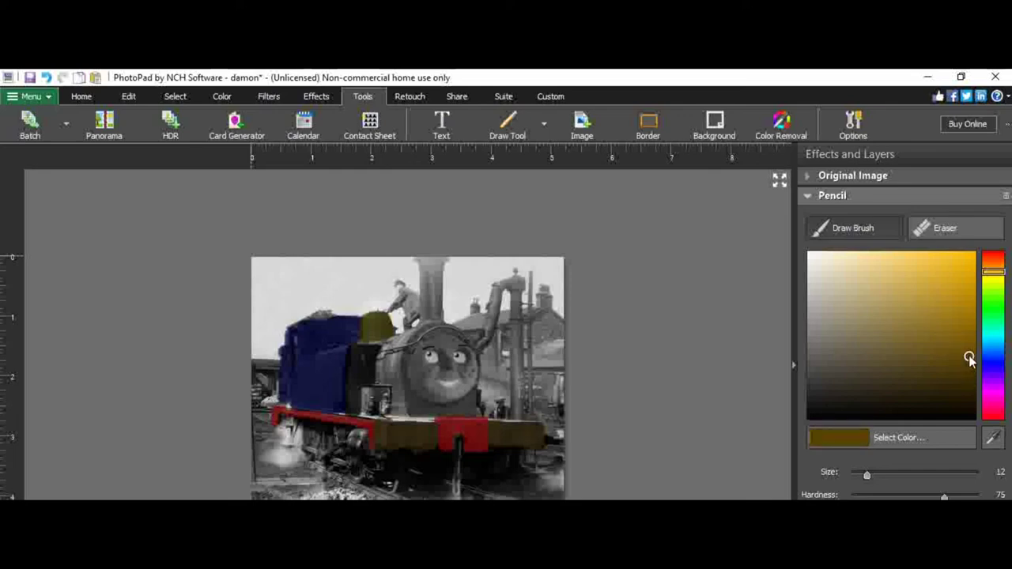
mouse_move(450, 269)
mouse_down()
mouse_move(420, 273)
mouse_move(426, 263)
mouse_move(446, 270)
mouse_move(429, 260)
mouse_move(424, 271)
mouse_up()
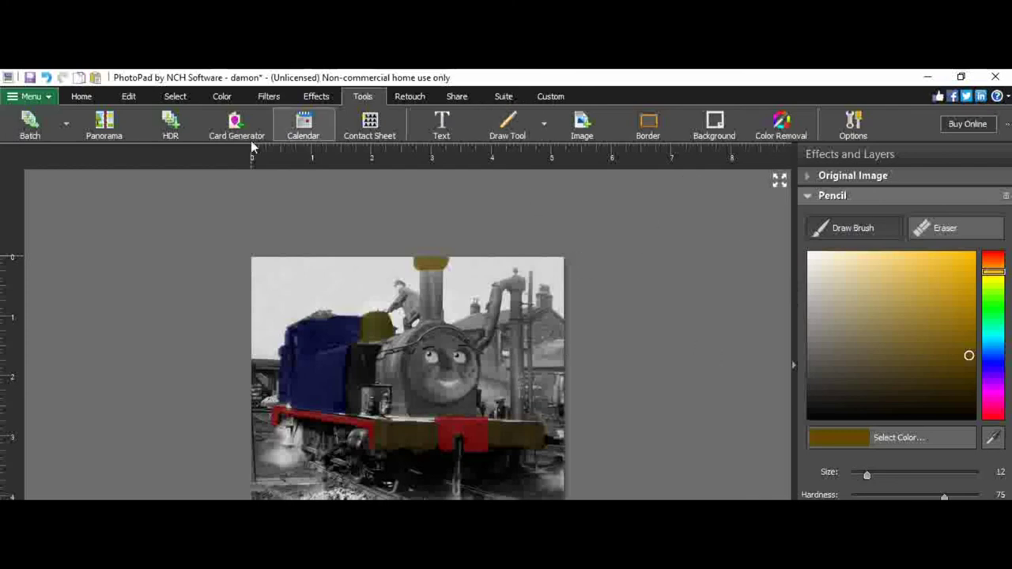
click(49, 78)
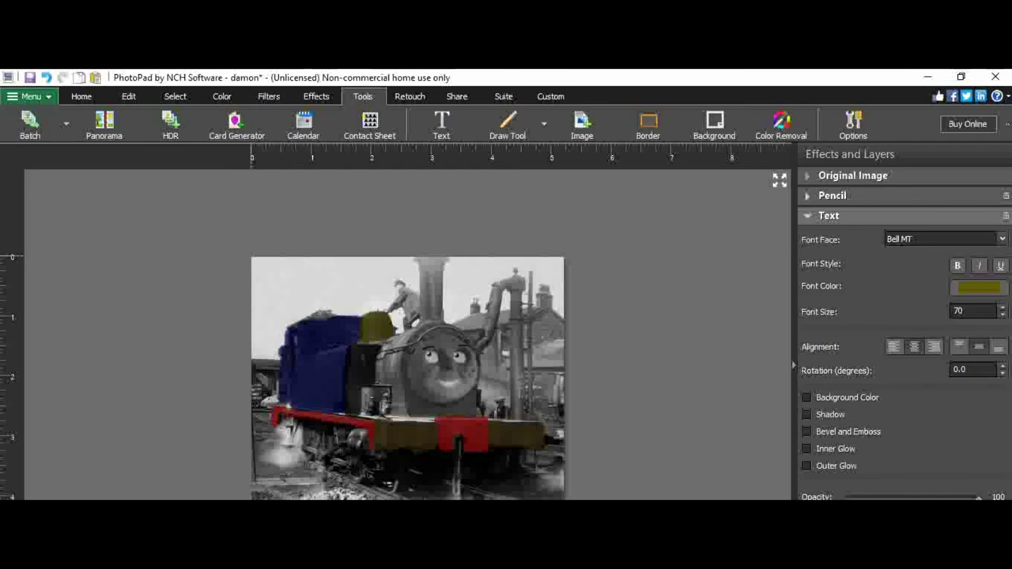
- Add the text "ALR" in Bell MT and move it over the engine's blue side tank
click(346, 398)
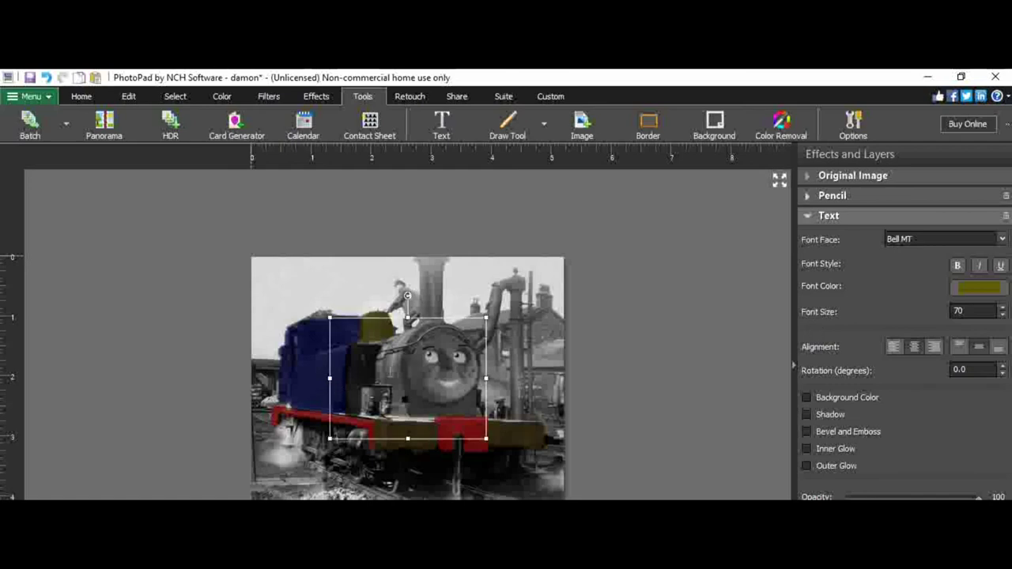
text(Edw)
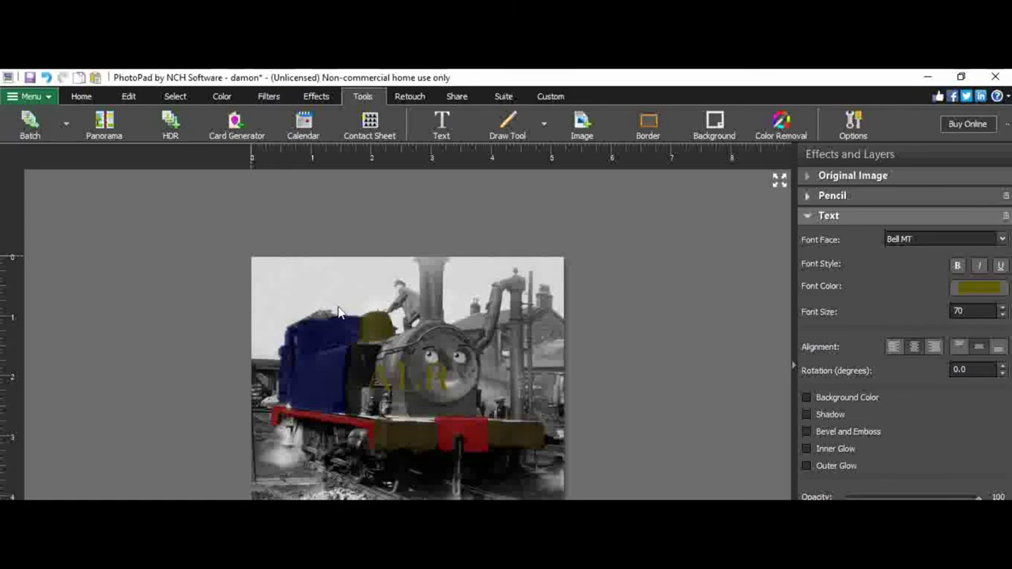
text(a)
drag(368, 307, 305, 371)
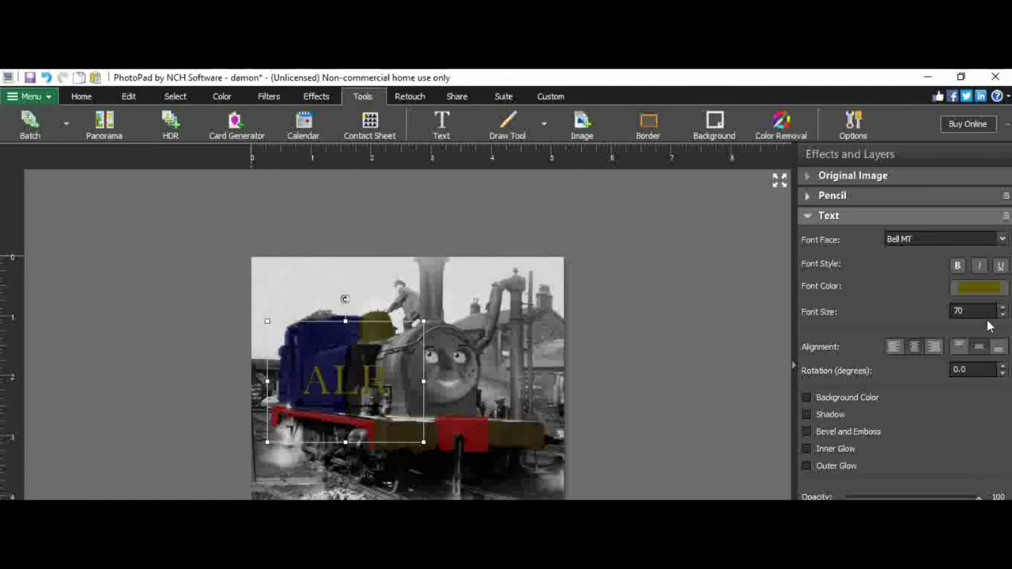
- Reduce the font size of the ALR text to 30
click(1002, 316)
click(1003, 315)
click(1003, 315)
click(1003, 315)
click(1002, 316)
click(1002, 315)
click(1002, 315)
click(1003, 316)
click(1003, 316)
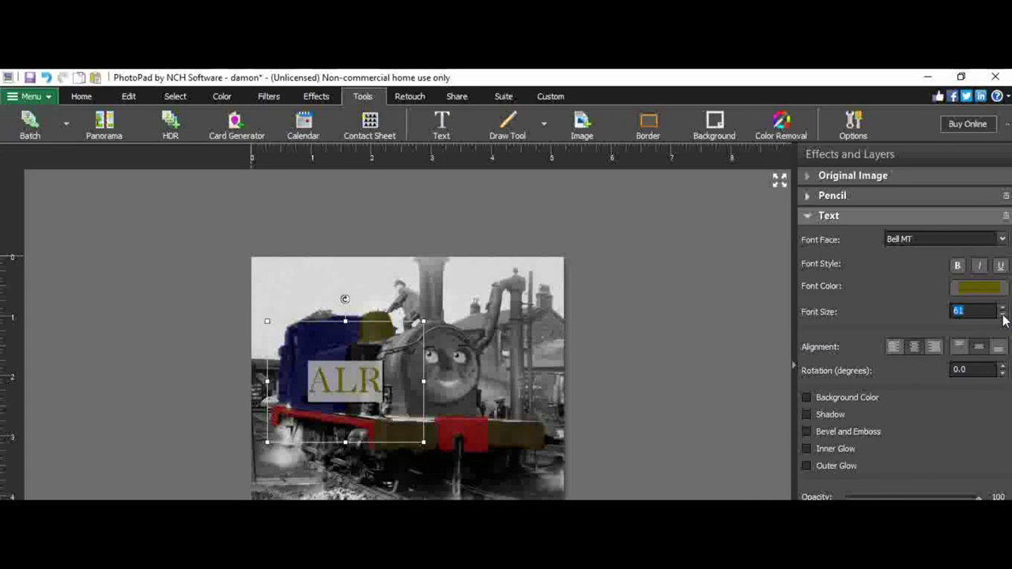
text(30)
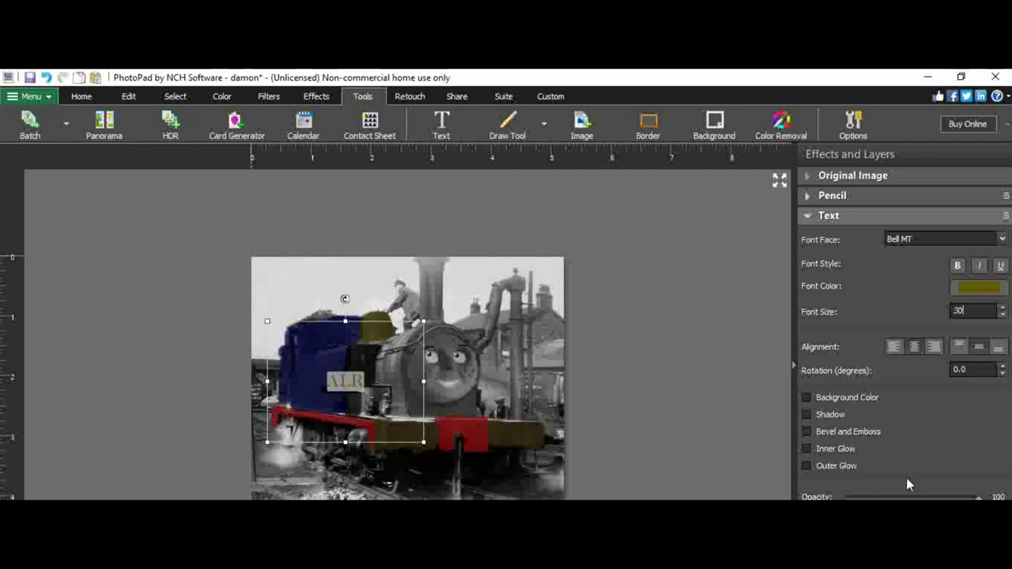
- Turn on an outer glow for the ALR text, trying the inner glow and switching it off again
click(807, 466)
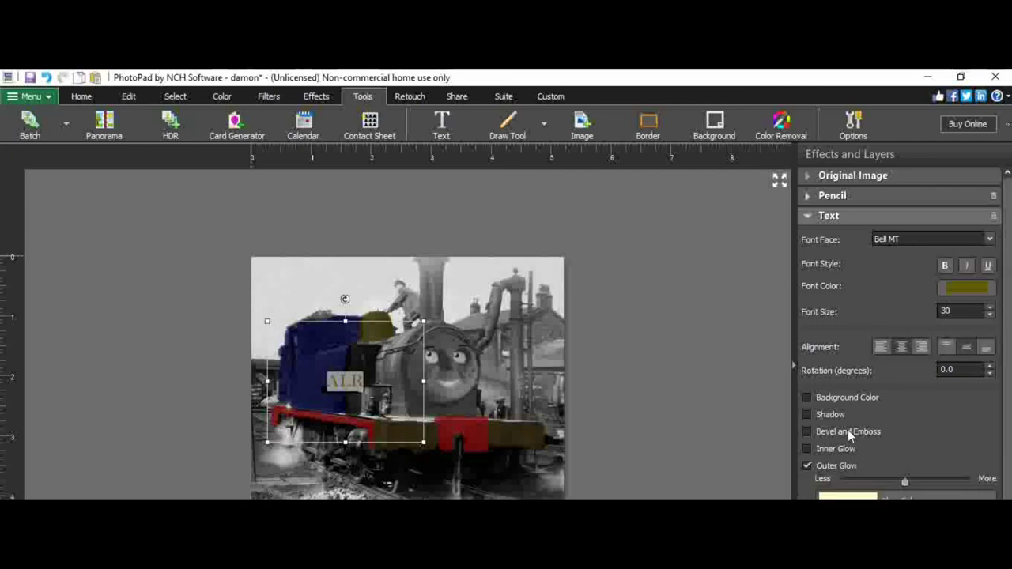
click(808, 447)
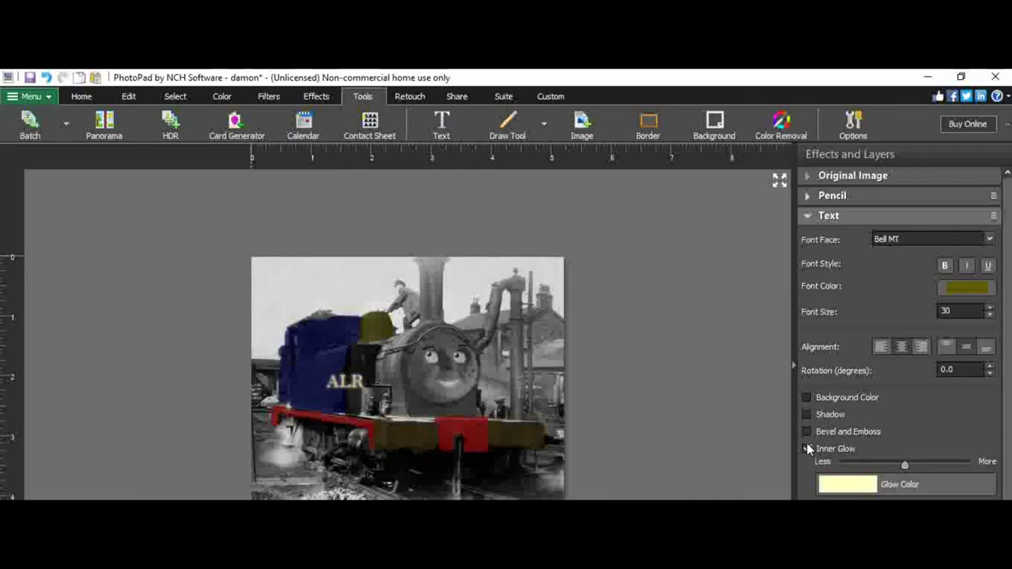
click(807, 448)
- Try a dark red background (630c18) behind the ALR text with a slightly weaker outer glow, and remove the background
click(808, 397)
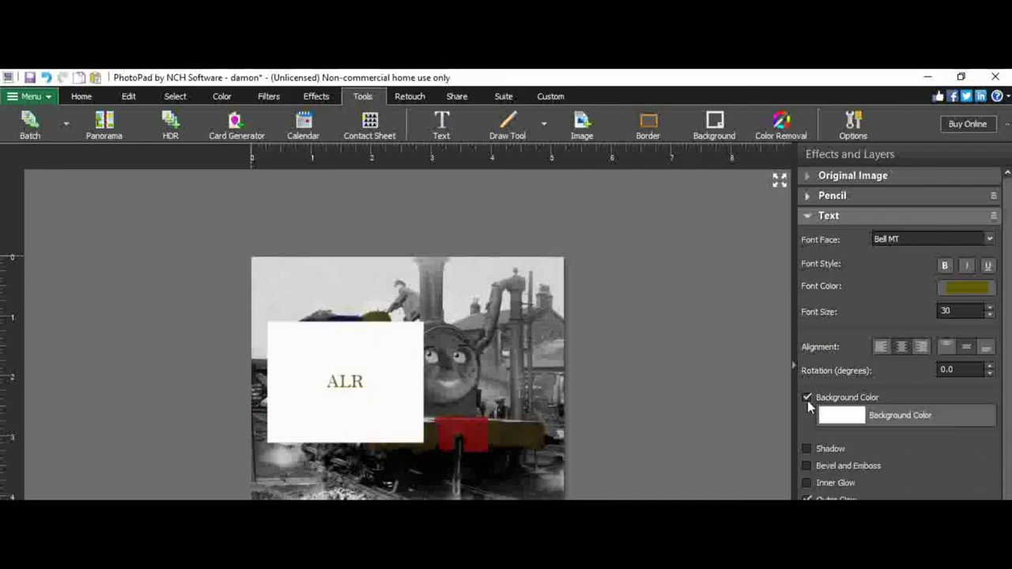
click(843, 417)
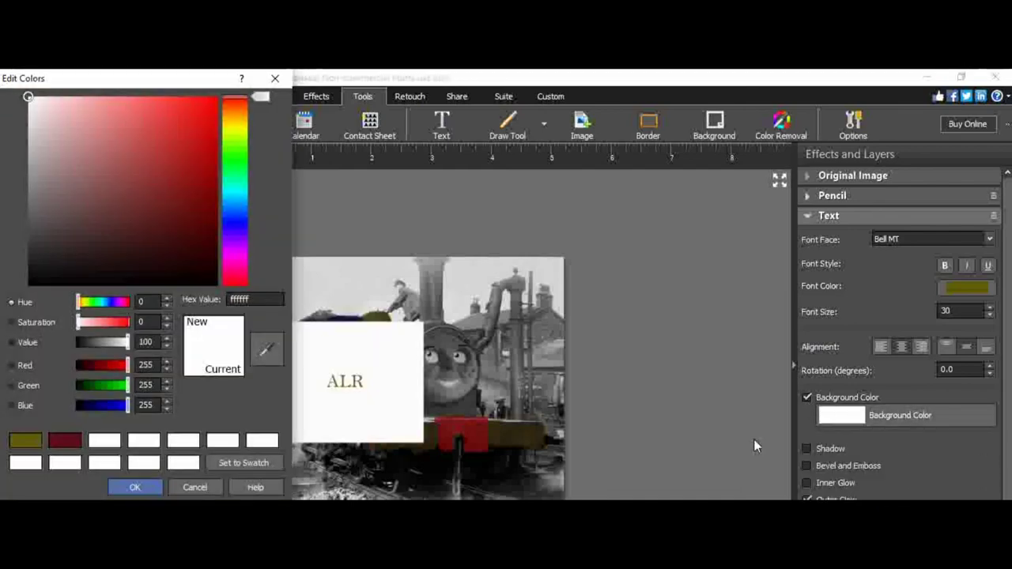
click(89, 171)
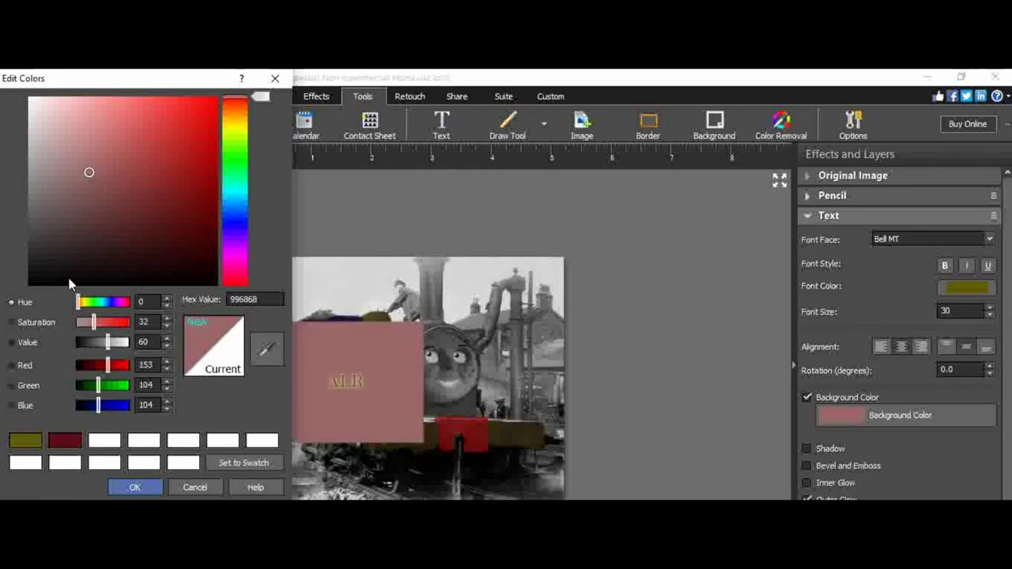
click(64, 444)
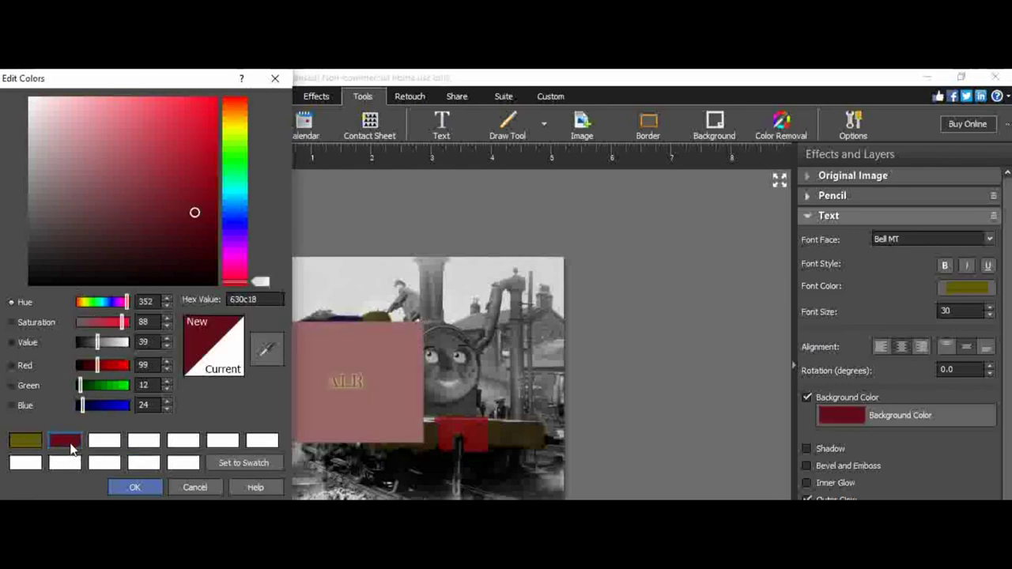
click(132, 487)
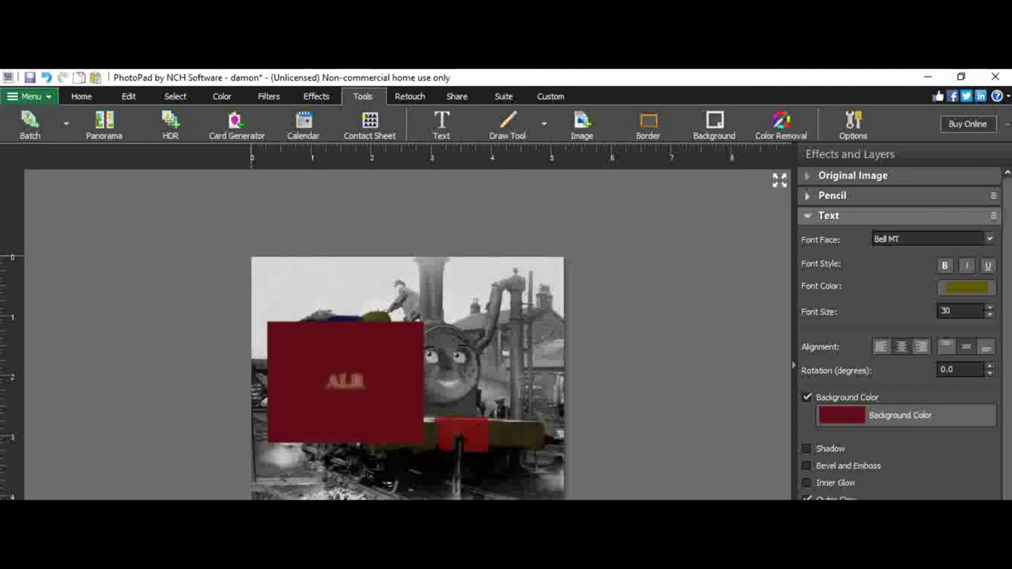
drag(895, 497, 879, 497)
click(807, 399)
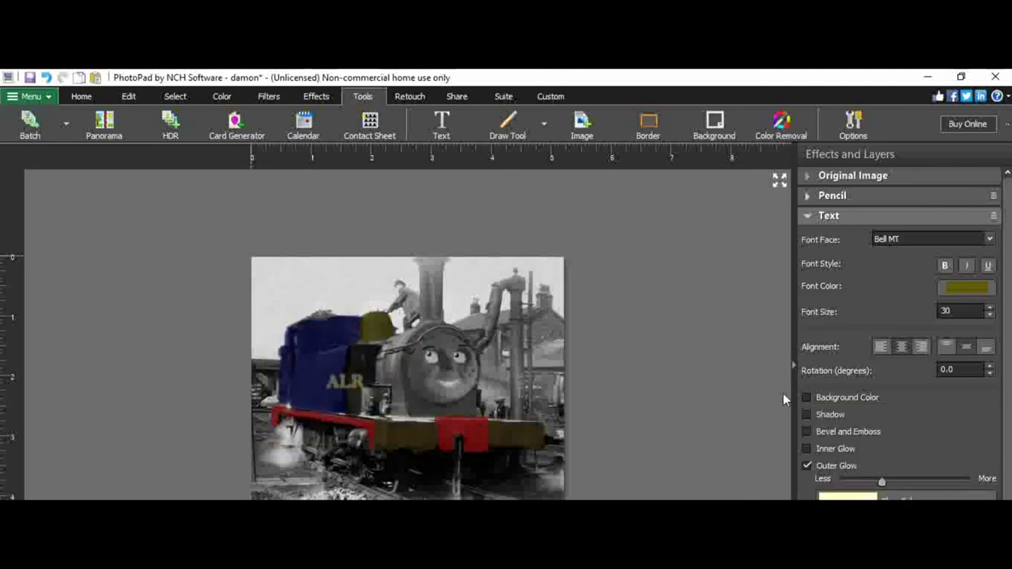
- Move the ALR text fully onto the blue side tank and give it a stronger, dark red outer glow (630c18)
click(332, 364)
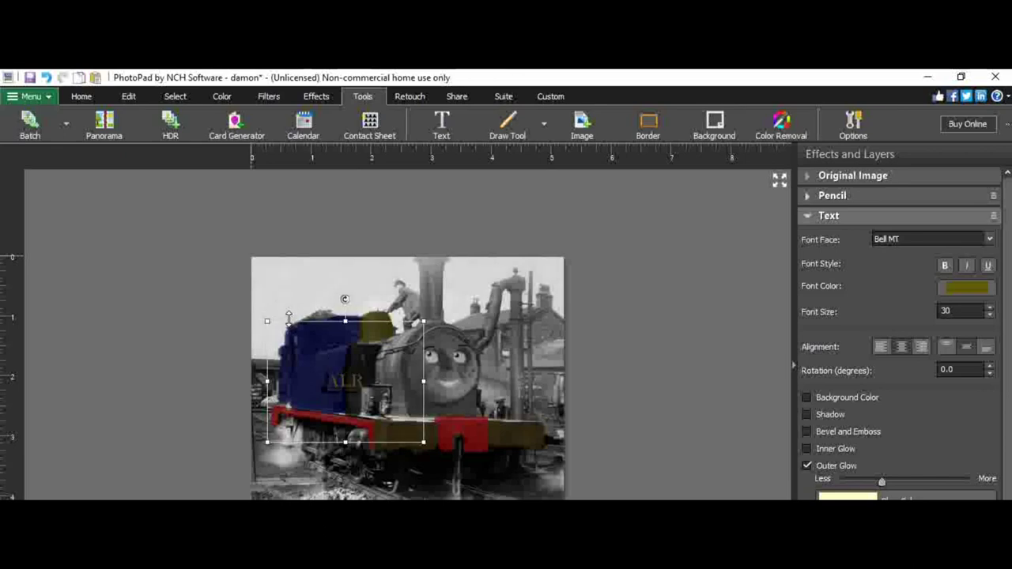
drag(276, 314, 259, 377)
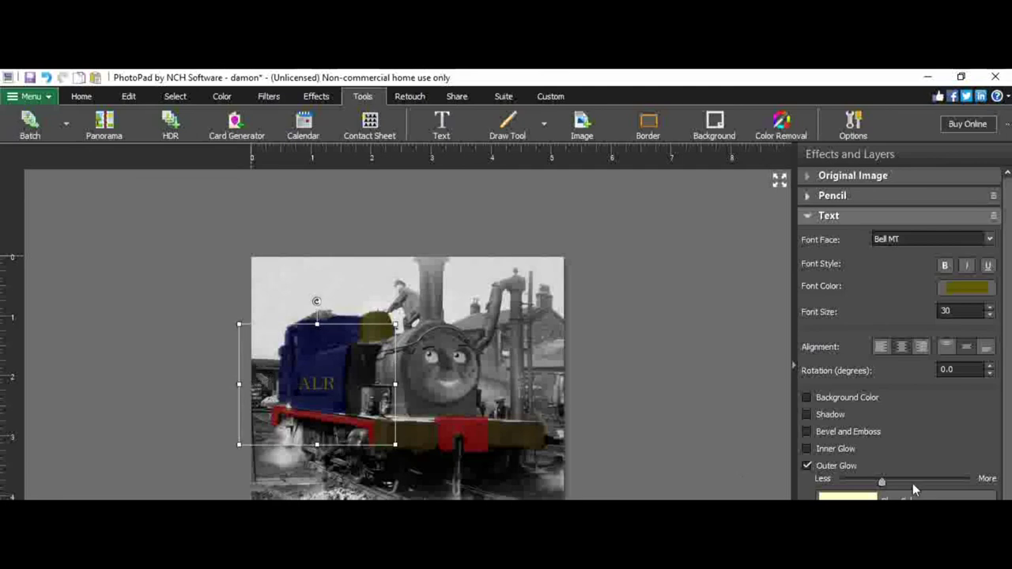
click(884, 480)
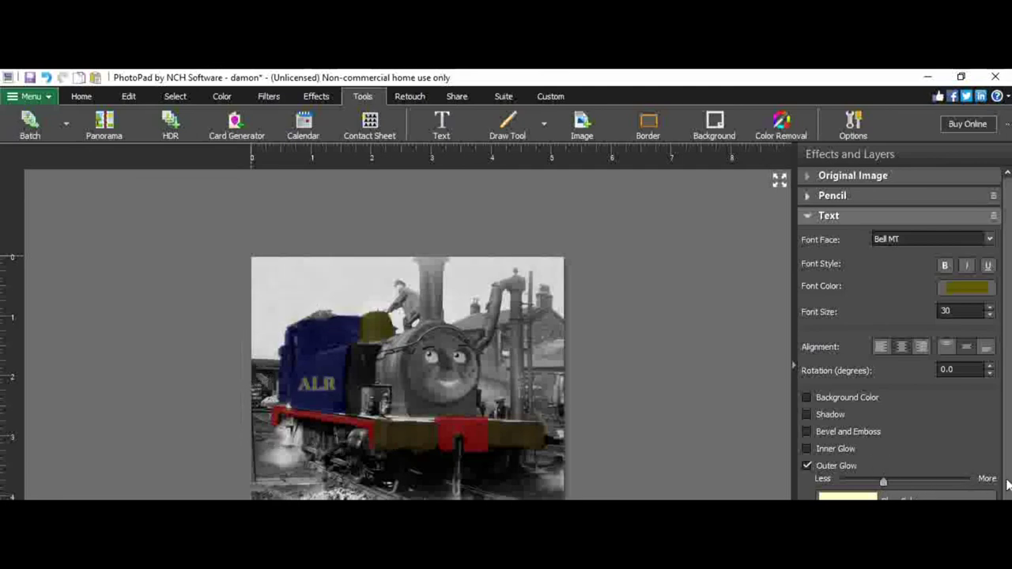
drag(950, 483, 956, 481)
click(848, 496)
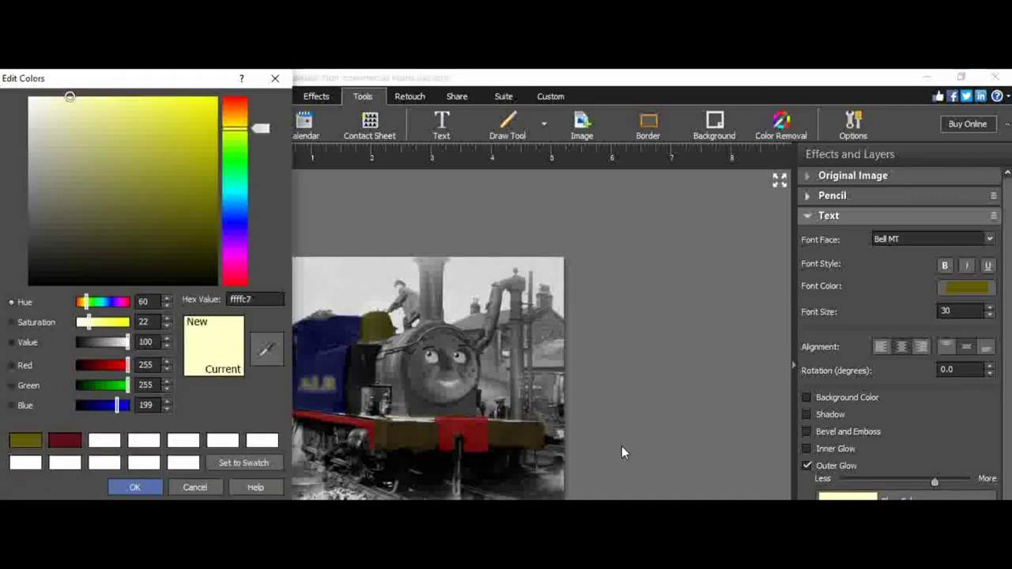
click(76, 441)
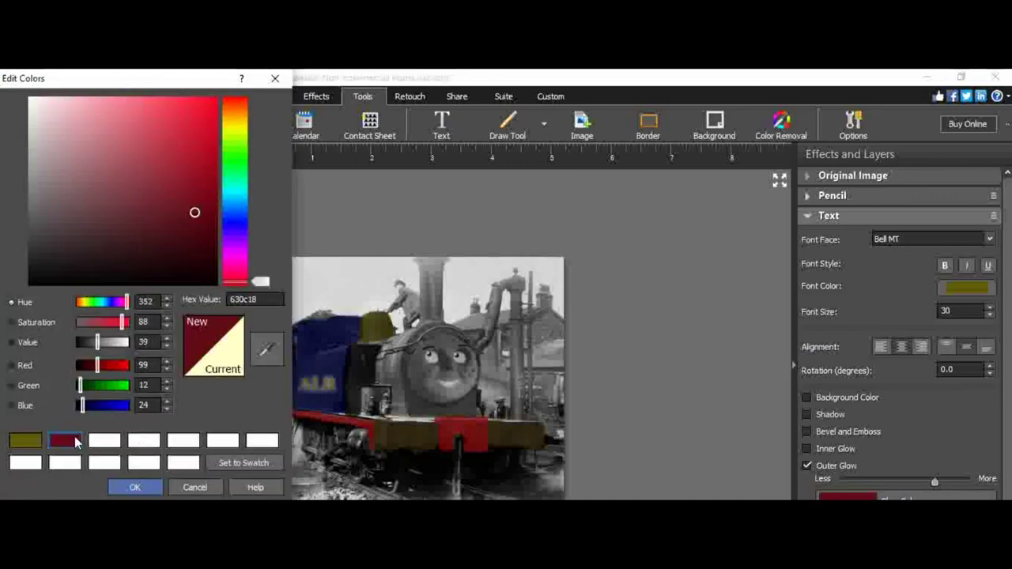
click(113, 487)
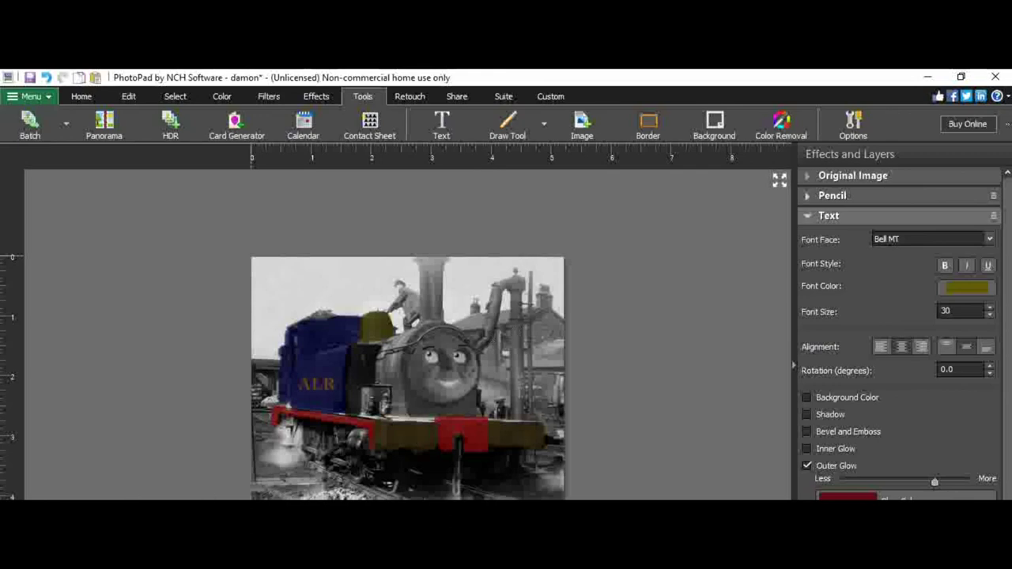
- Add a second text reading "Thx for watching lol bye" and place it in the sky above the engine's cab, removing the spare text layer
click(382, 299)
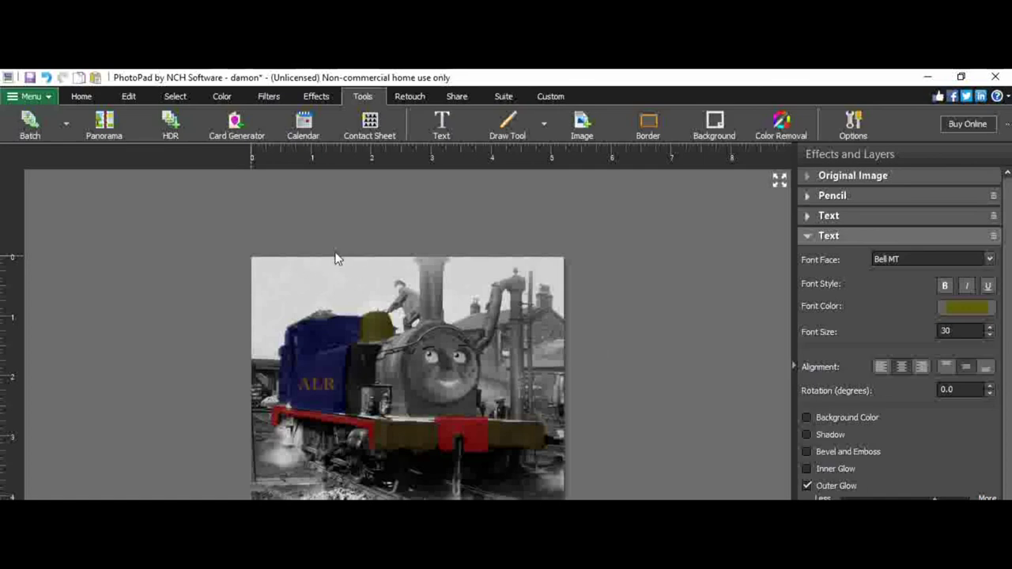
click(463, 131)
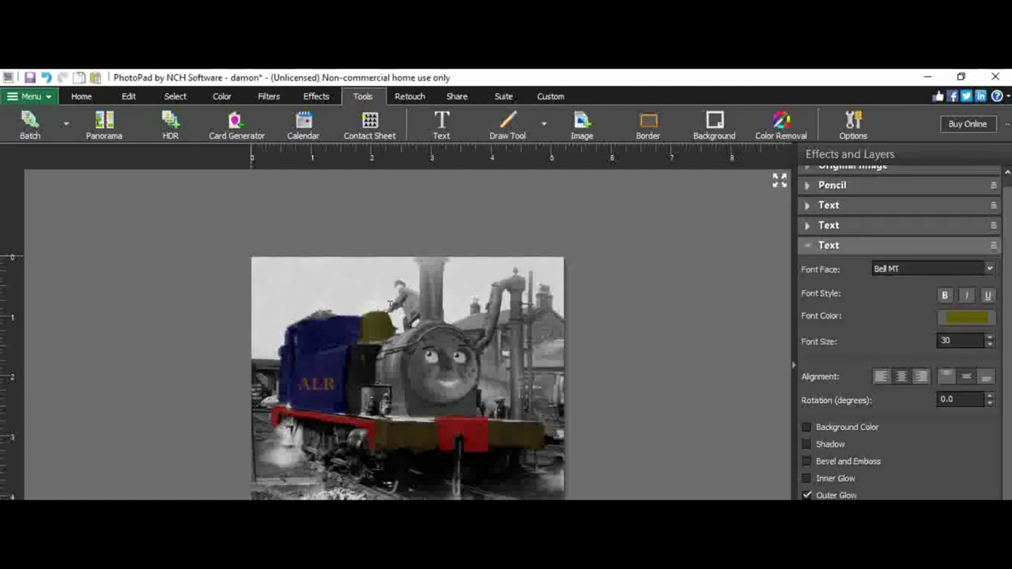
click(873, 228)
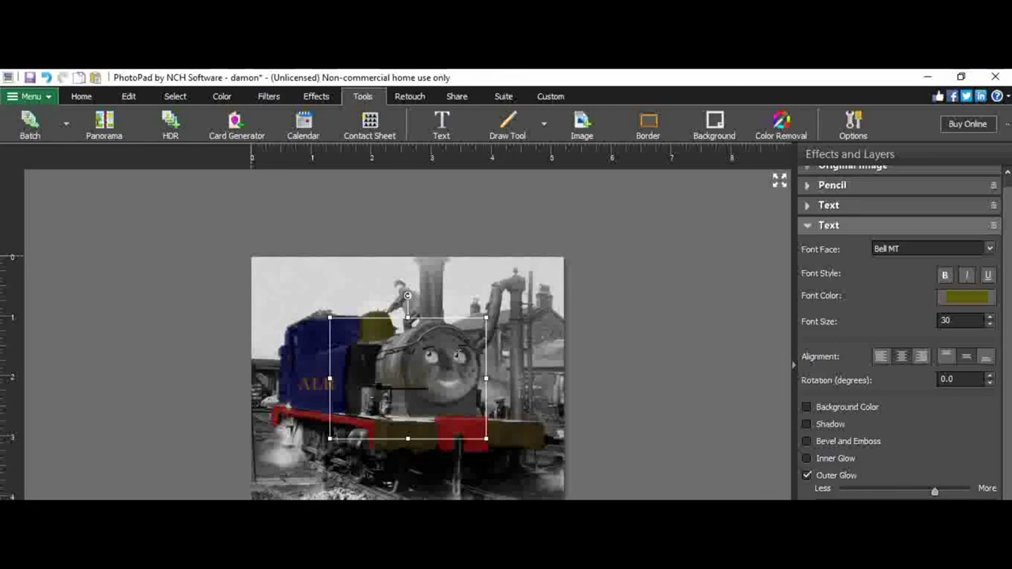
text(his is)
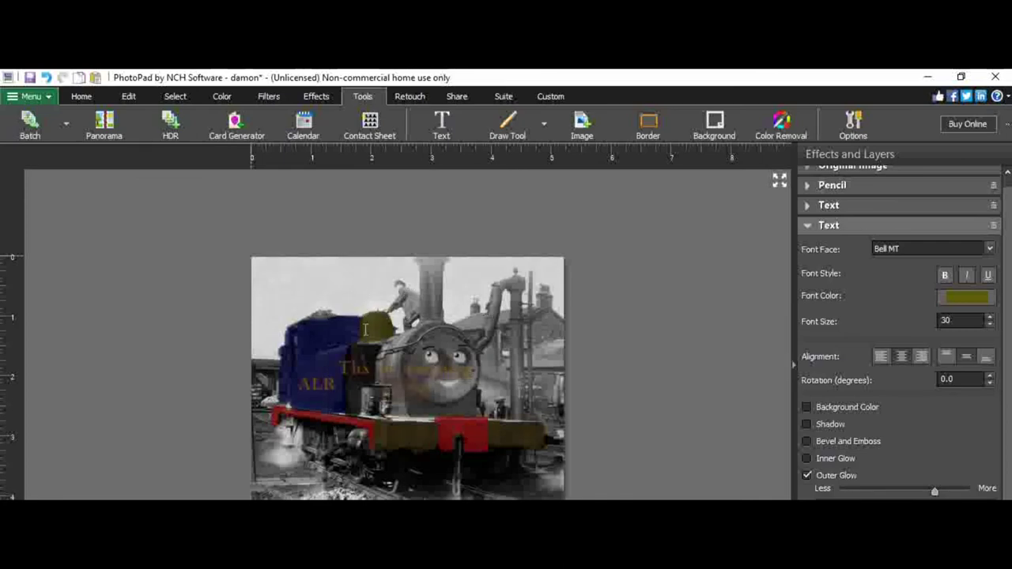
drag(363, 319, 287, 272)
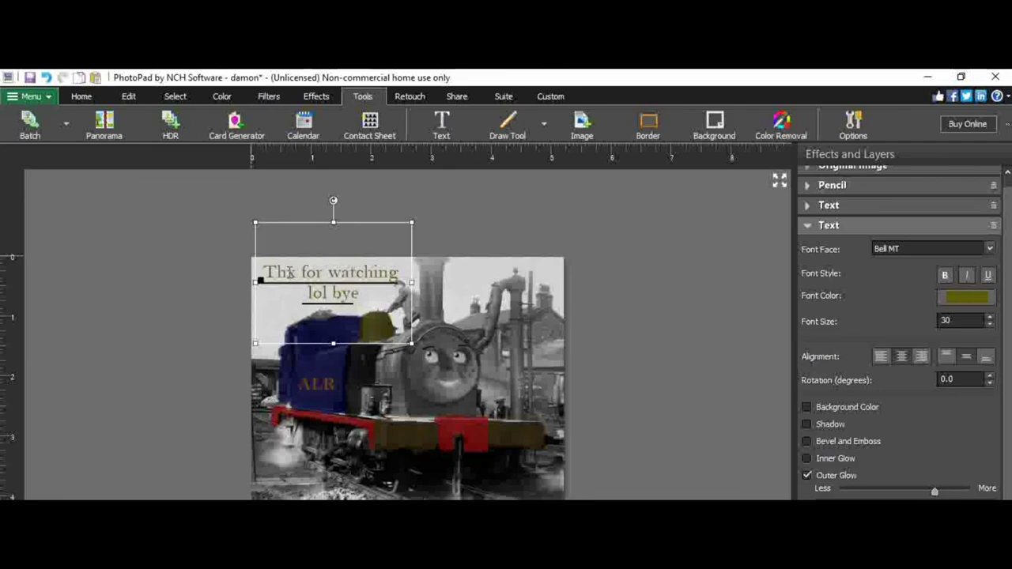
click(564, 387)
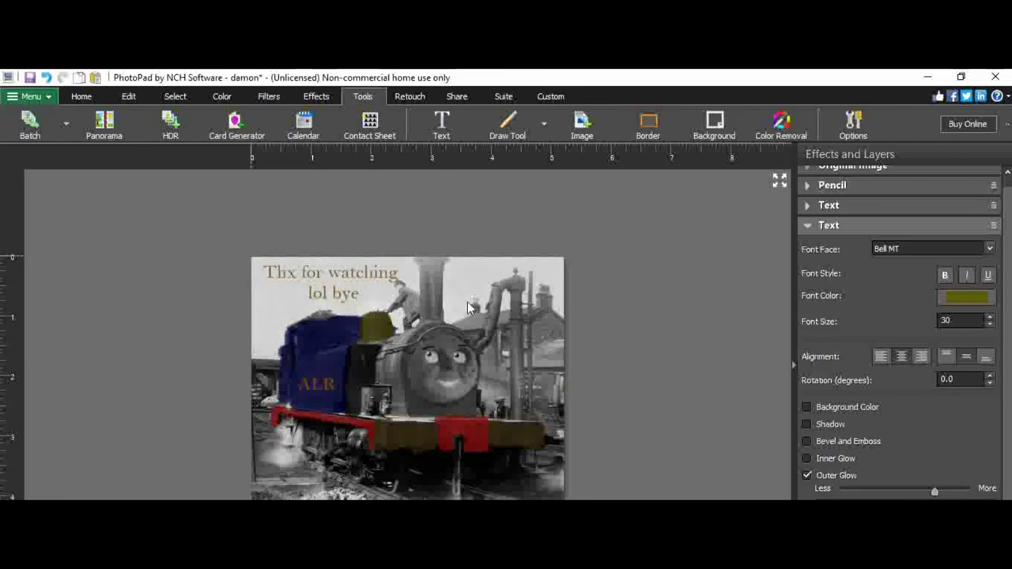